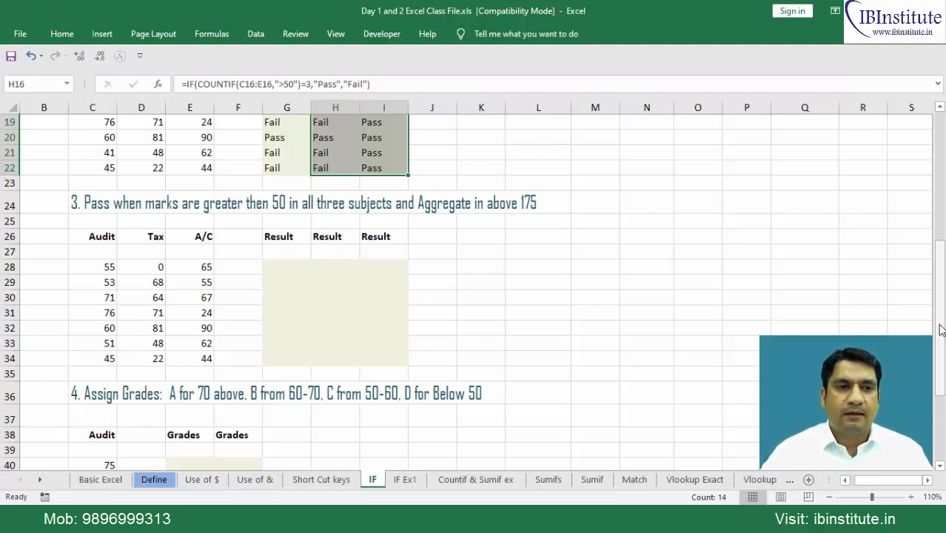
# Start an AND formula in G28, the first Result cell of exercise 3, with the condition C28>50
pyautogui.click(118, 253)
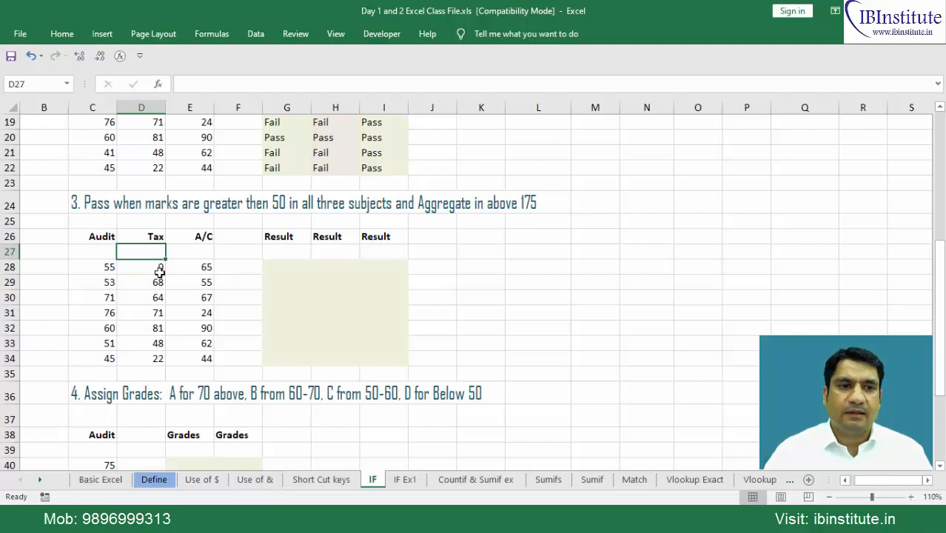
pyautogui.click(294, 270)
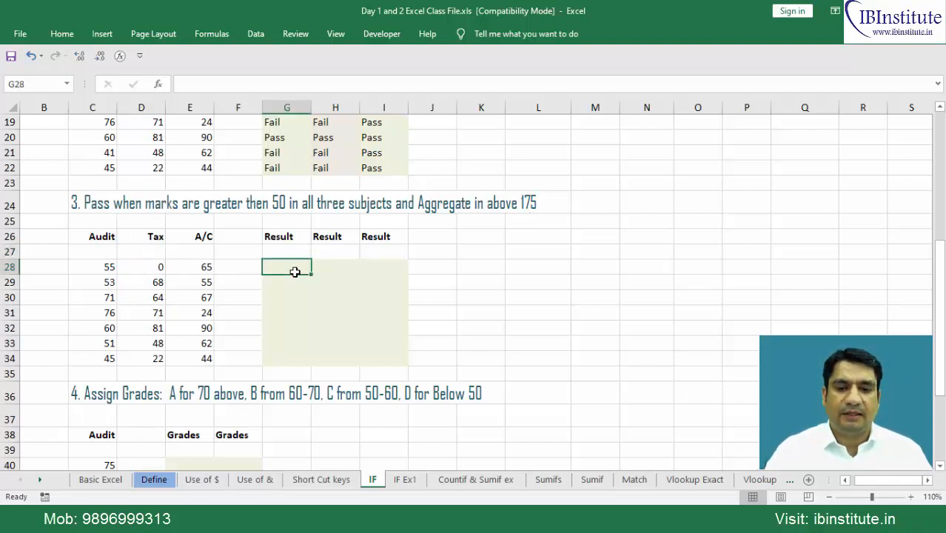
pyautogui.write('=and')
pyautogui.press('Tab')
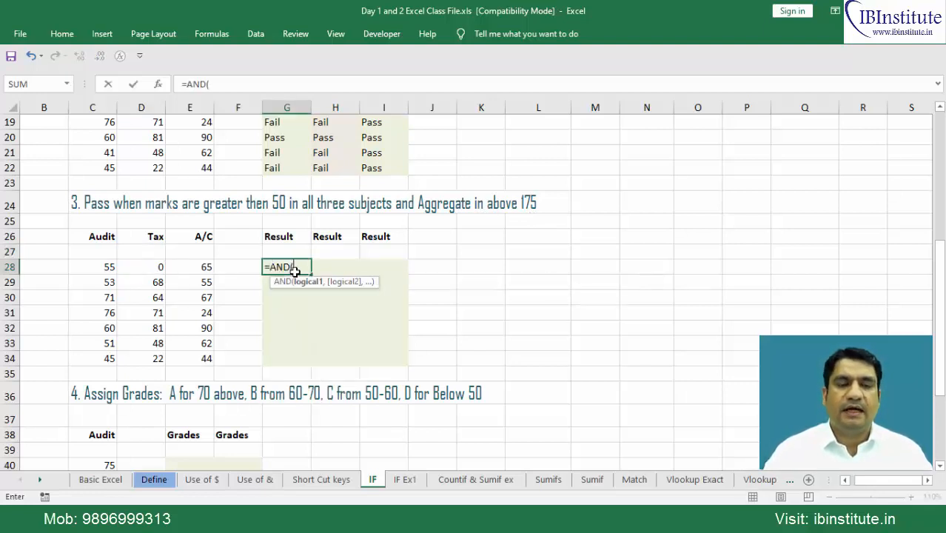
pyautogui.press('Left')
pyautogui.press('Left')
pyautogui.press('Left')
pyautogui.press('Left')
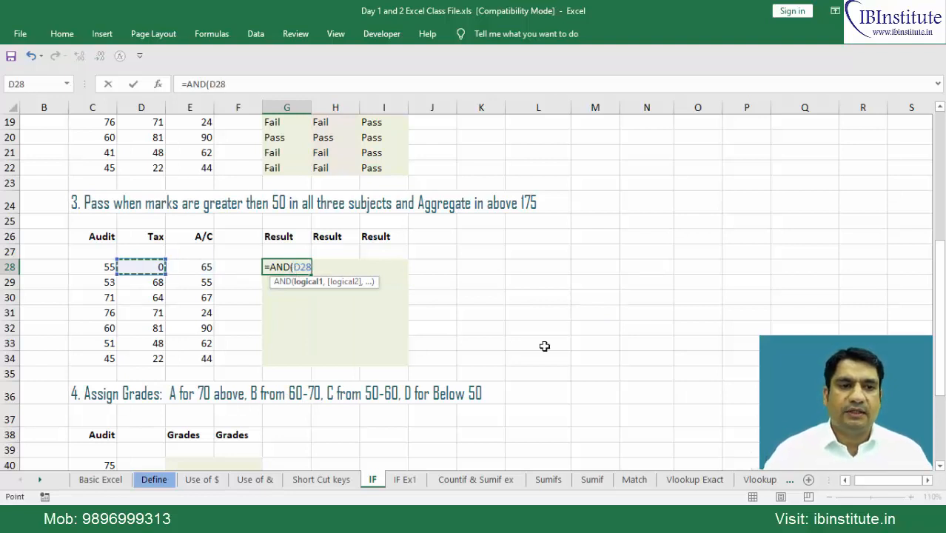
pyautogui.write('>50,')
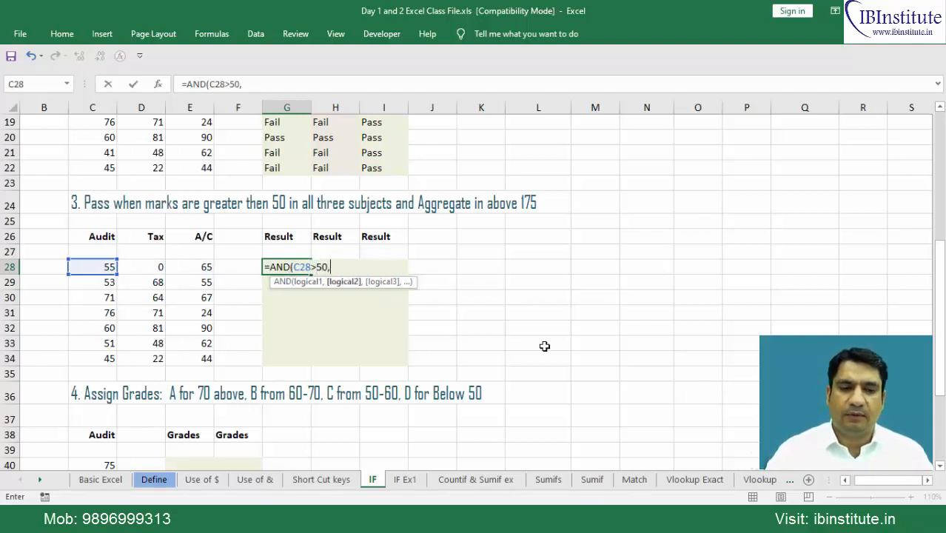
# Add the Tax and A/C conditions to the AND formula as D28.50 and E28>50
pyautogui.press('Left')
pyautogui.press('Left')
pyautogui.press('Left')
pyautogui.write('.50,')
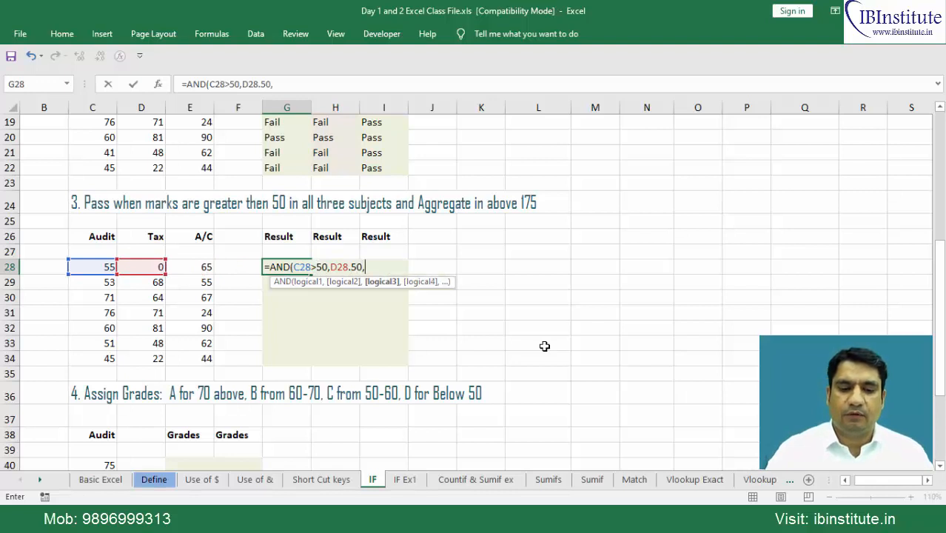
pyautogui.press('Left')
pyautogui.press('Left')
pyautogui.write('>50')
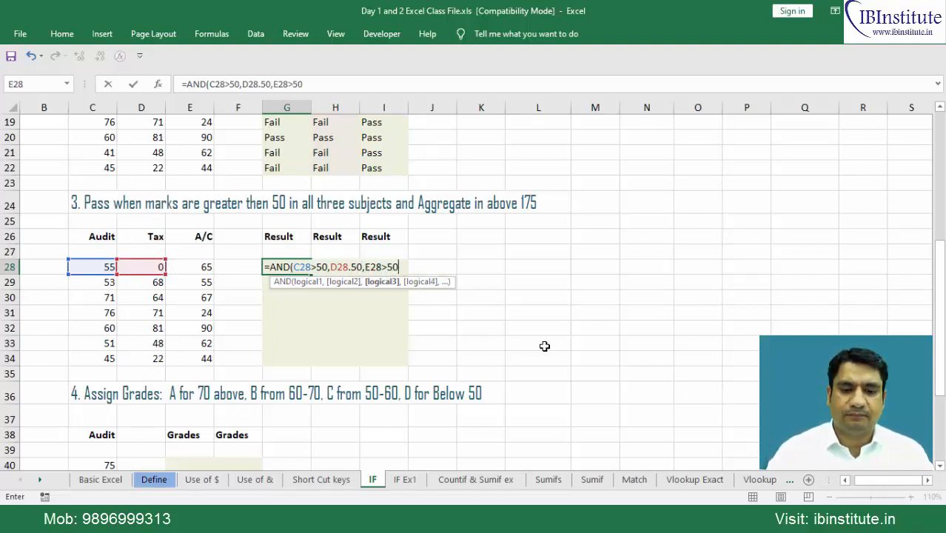
# Correct the Tax condition inside the G28 formula to D28>50
pyautogui.press('F2')
pyautogui.press('Left')
pyautogui.press('Left')
pyautogui.press('Left')
pyautogui.press('Left')
pyautogui.press('Left')
pyautogui.press('Left')
pyautogui.press('Left')
pyautogui.press('Left')
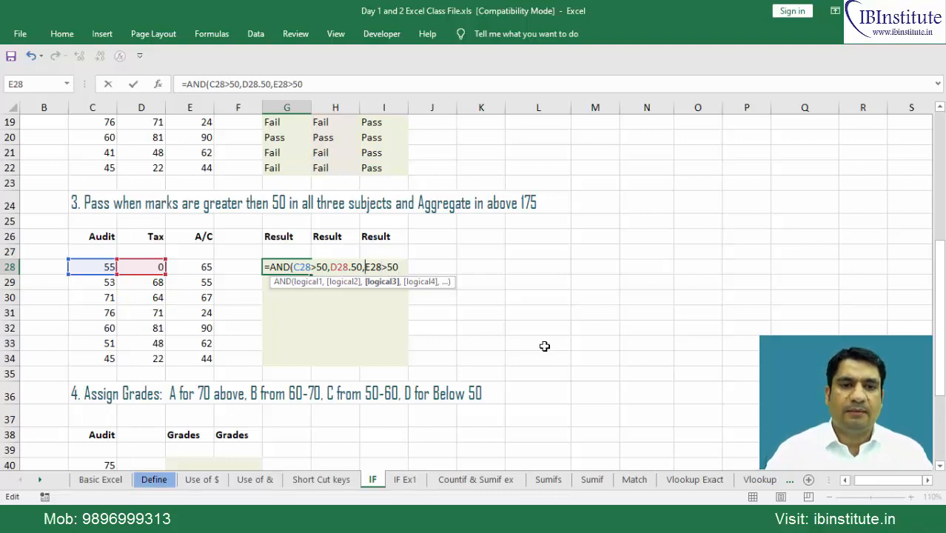
pyautogui.press('Left')
pyautogui.press('Left')
pyautogui.press('BackSpace')
pyautogui.write('>')
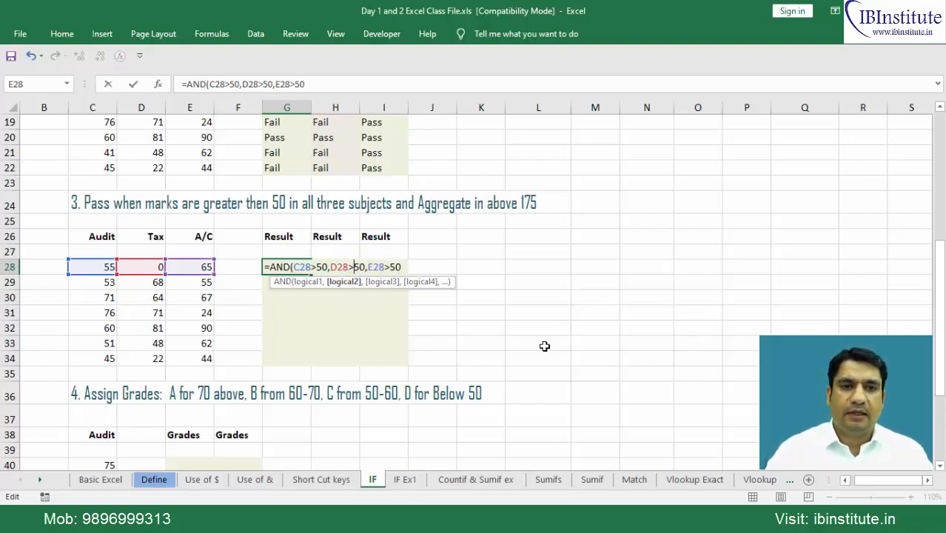
# Open a SUM function as the fourth condition at the end of the AND formula
pyautogui.press('Right')
pyautogui.press('Right')
pyautogui.press('Right')
pyautogui.press('Right')
pyautogui.press('Right')
pyautogui.press('Right')
pyautogui.press('Right')
pyautogui.press('Right')
pyautogui.press('Right')
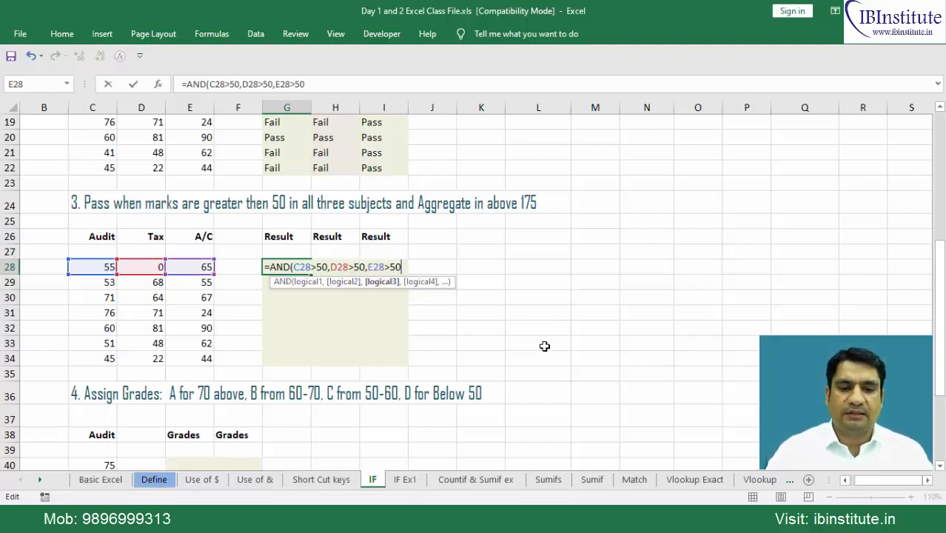
pyautogui.write(',')
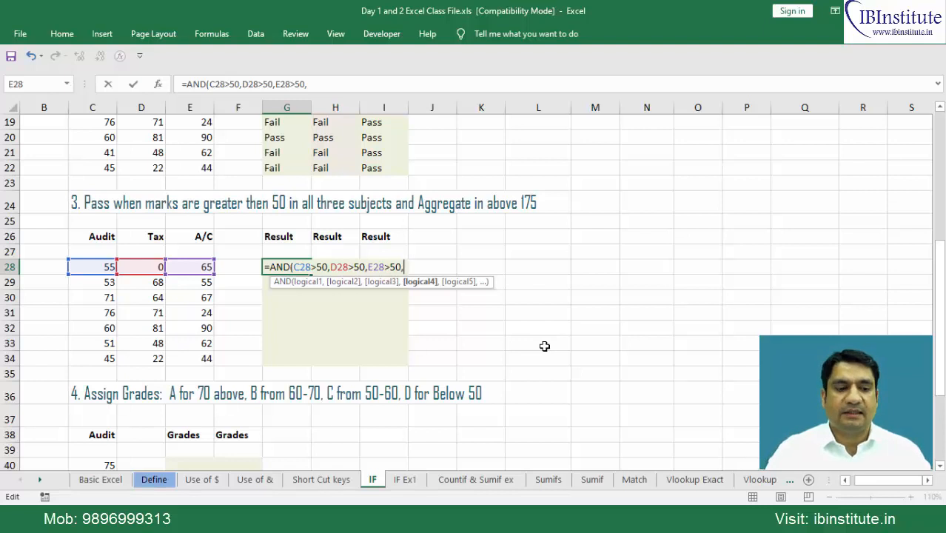
pyautogui.write('sum')
pyautogui.press('Tab')
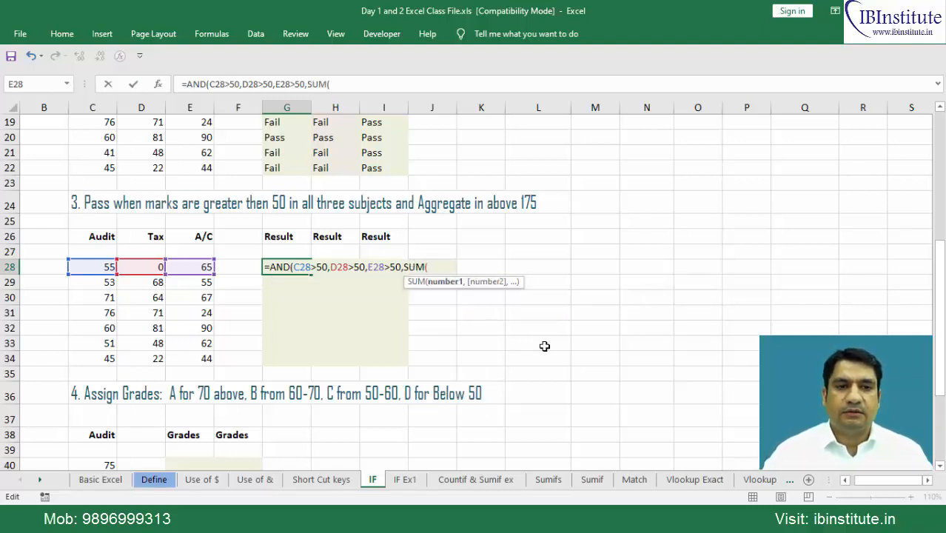
pyautogui.press('Left')
pyautogui.press('Left')
pyautogui.press('Left')
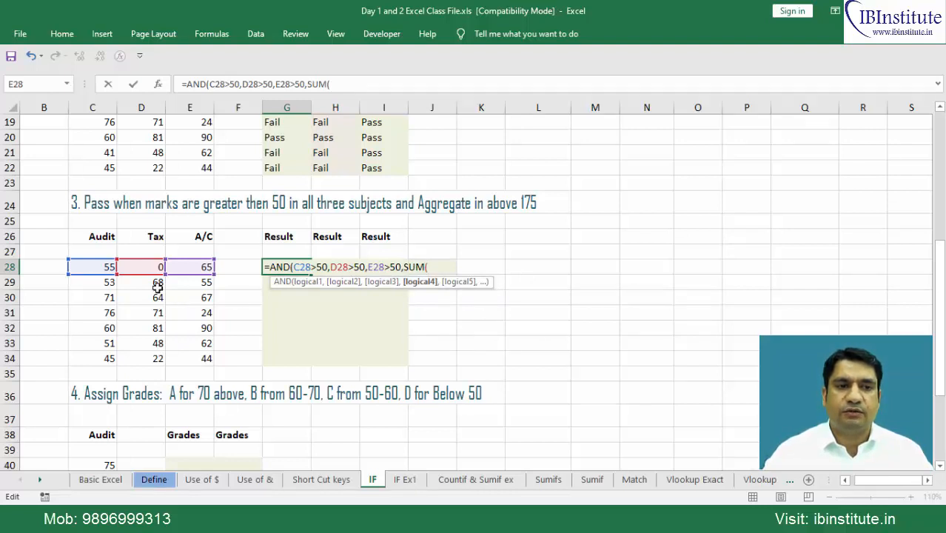
pyautogui.press('Right')
pyautogui.press('Right')
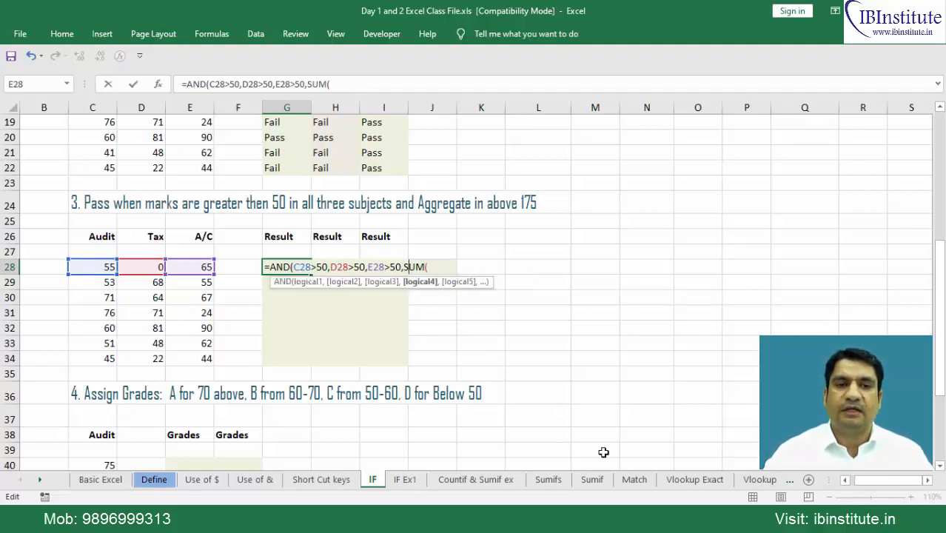
pyautogui.press('Right')
pyautogui.press('Right')
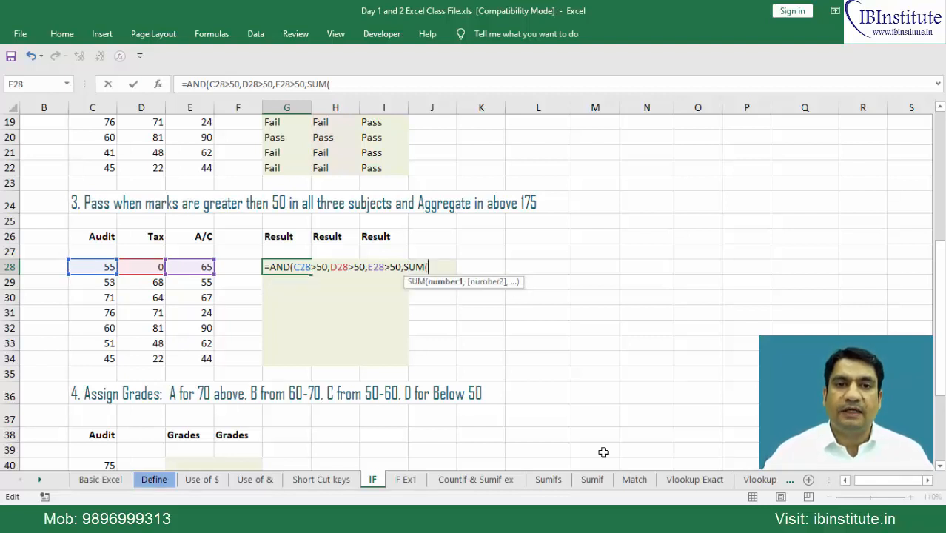
pyautogui.press('Left')
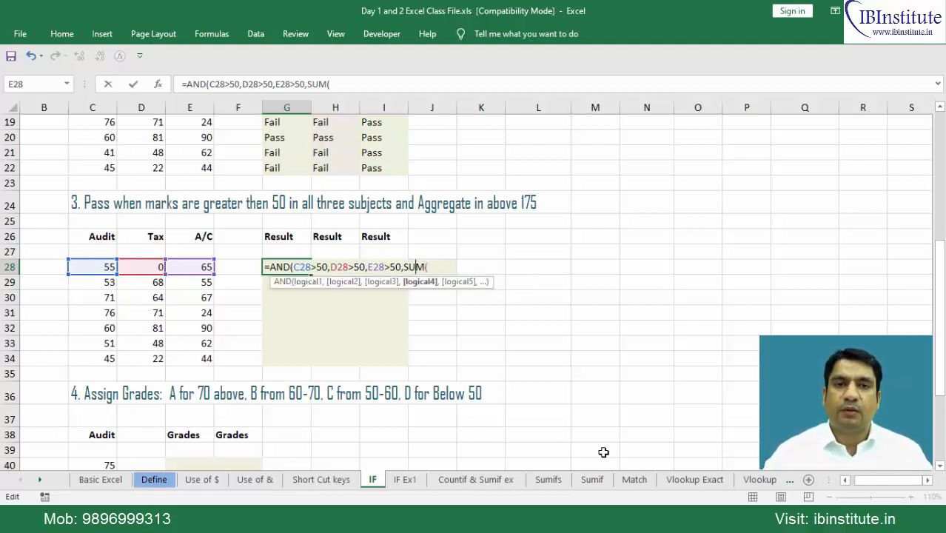
pyautogui.press('Right')
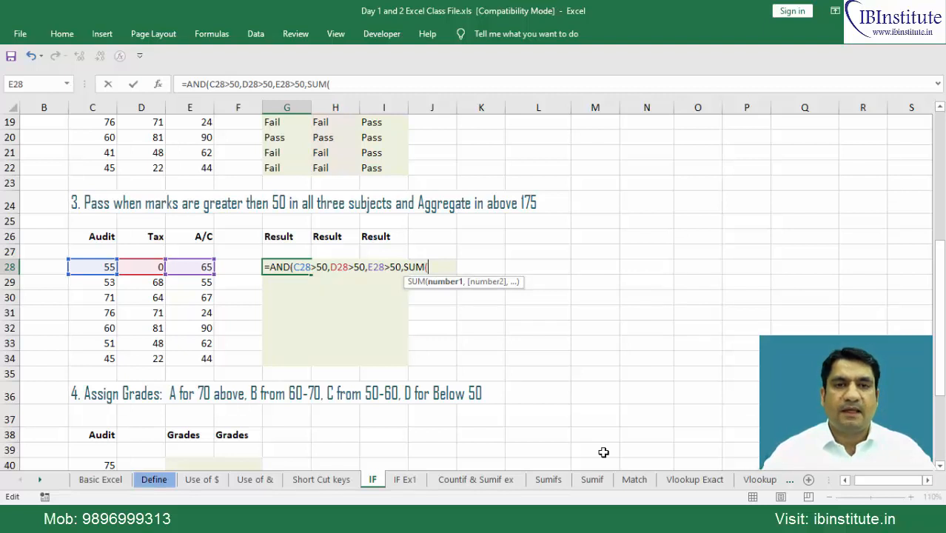
# Reference the three subject marks C28:E28 as the range of the SUM function
pyautogui.press('F2')
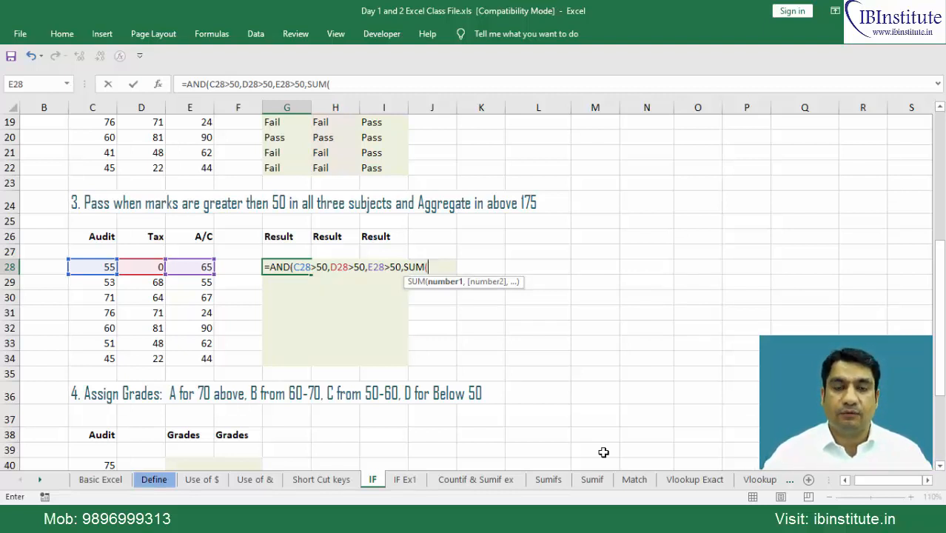
pyautogui.press('Left')
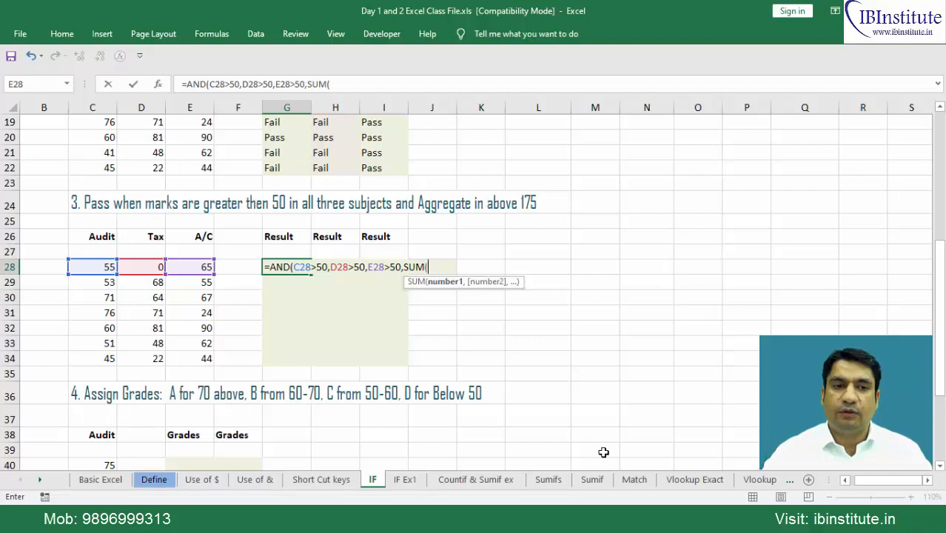
pyautogui.press('Up')
pyautogui.press('Left')
pyautogui.press('Left')
pyautogui.press('Left')
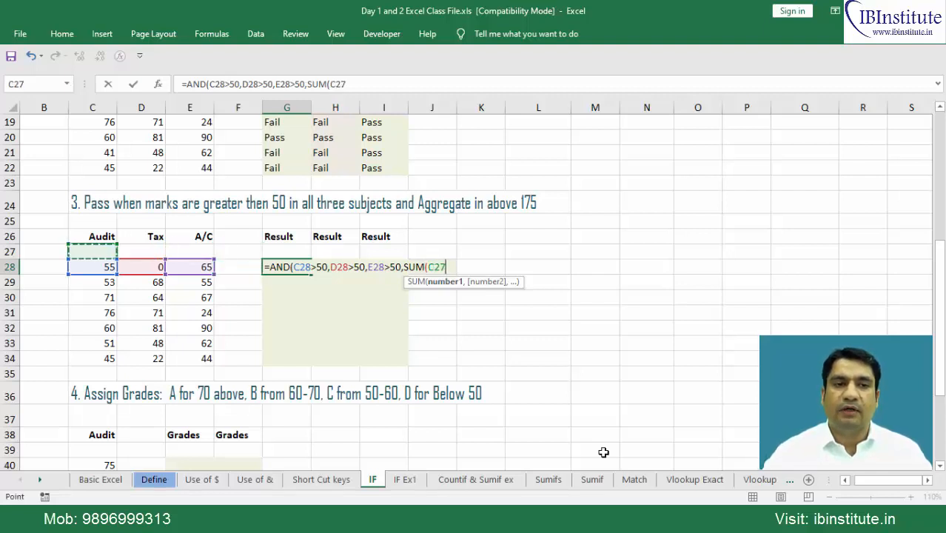
pyautogui.press('Down')
pyautogui.hotkey('shift', 'Right')
pyautogui.hotkey('shift', 'Right')
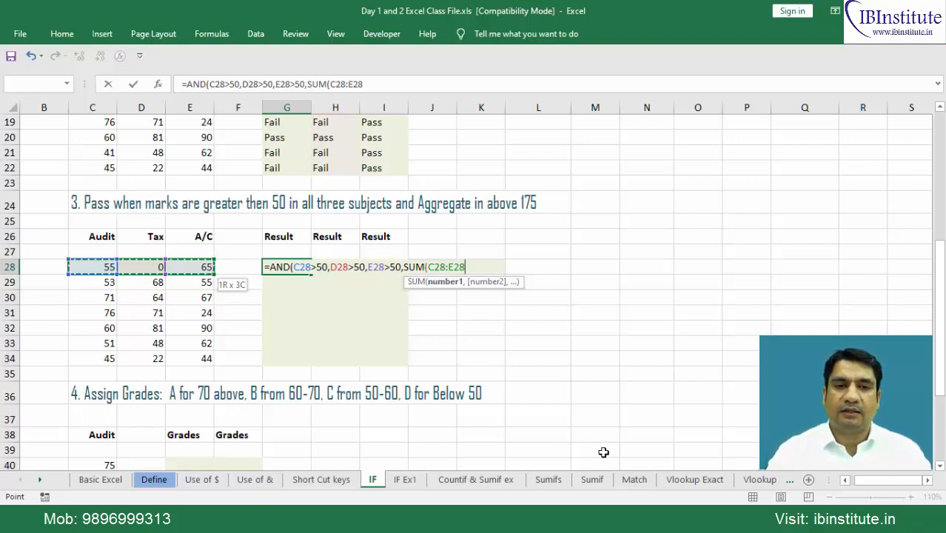
# Complete the aggregate condition as SUM(C28:E28)>175, close the AND function and commit the formula
pyautogui.write('>')
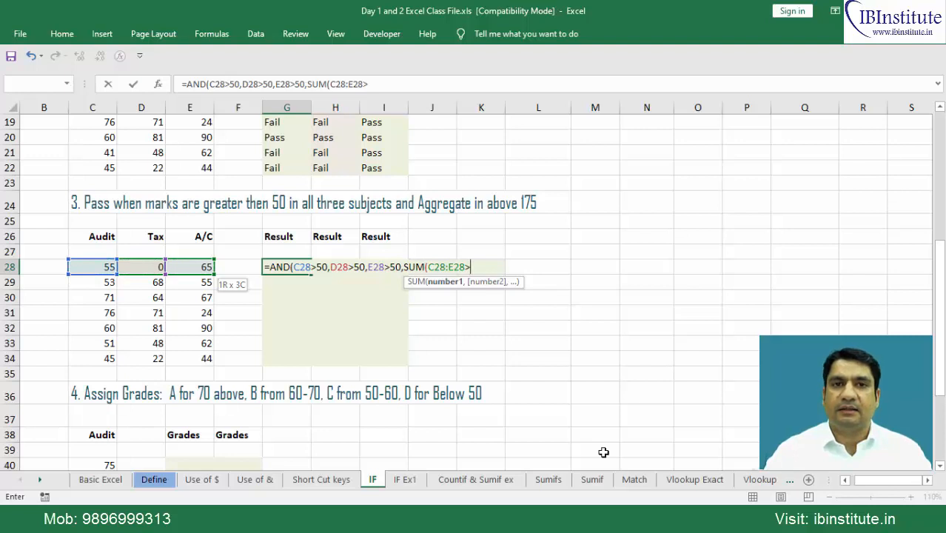
pyautogui.press('BackSpace')
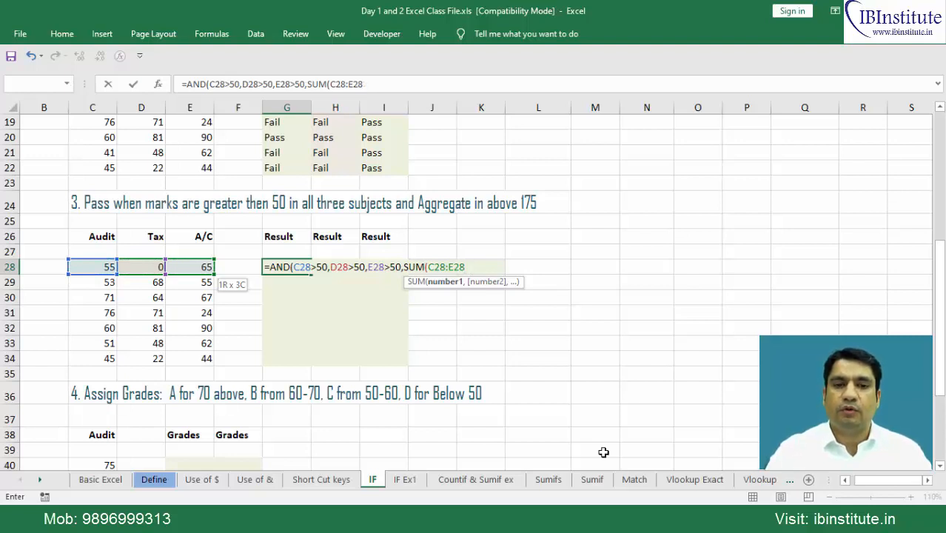
pyautogui.write(')')
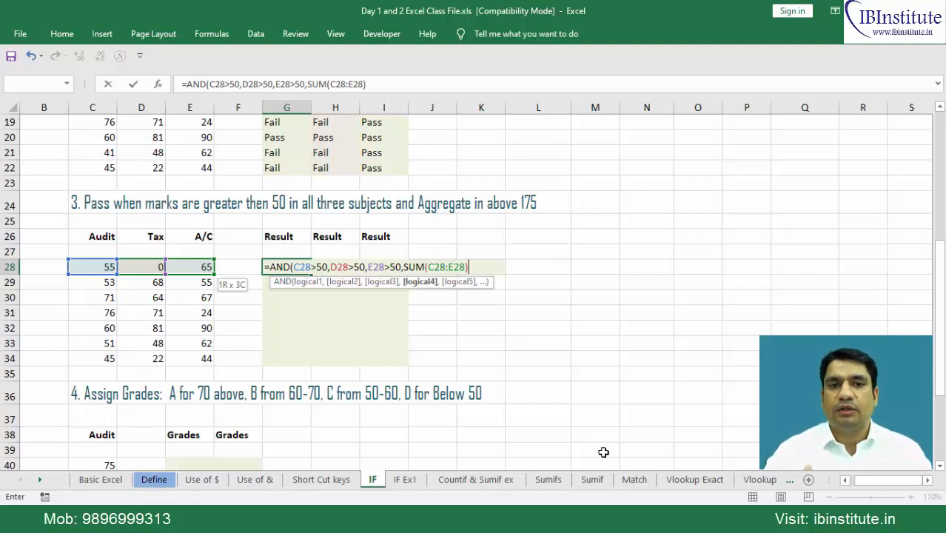
pyautogui.write('>175')
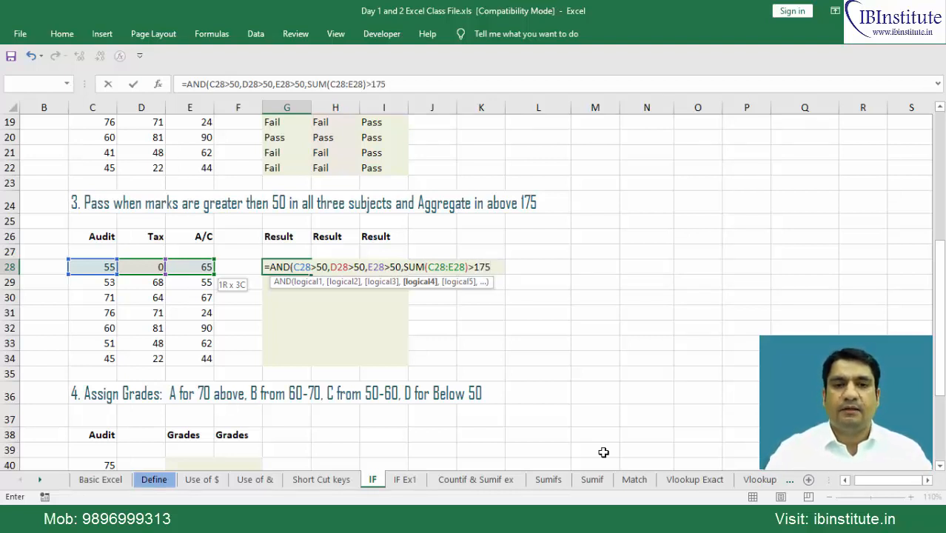
pyautogui.write(')')
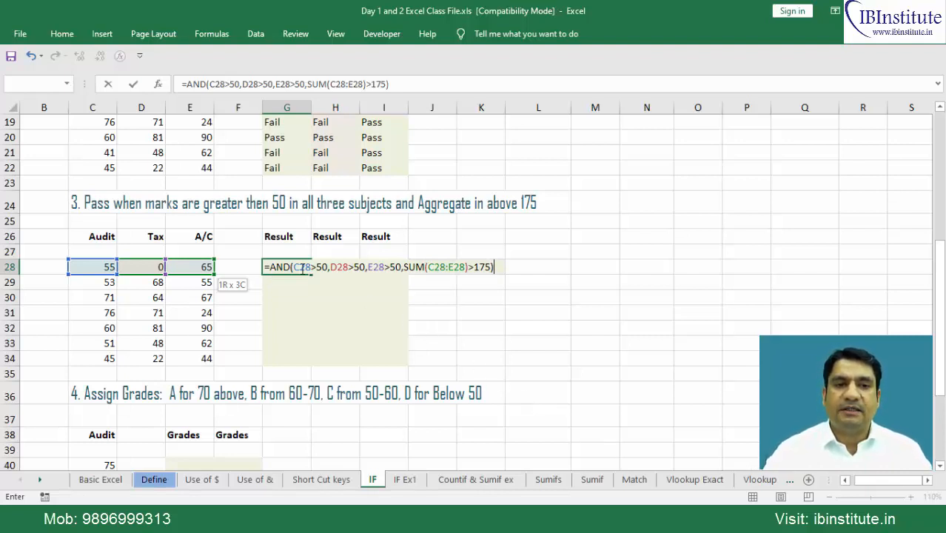
pyautogui.moveTo(299, 268); pyautogui.dragTo(479, 266)
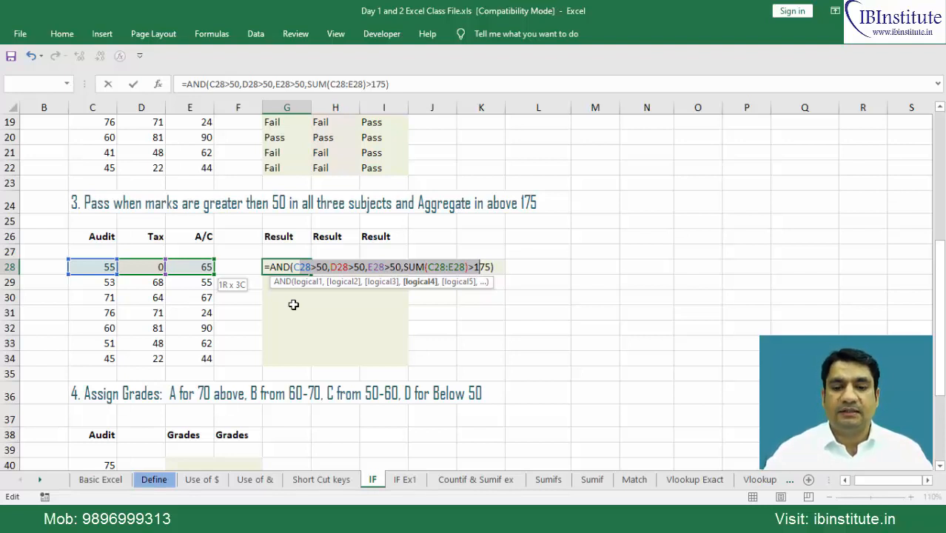
pyautogui.press('Return')
# Set the Tax mark in D28 to 70
pyautogui.press('Up')
pyautogui.press('Left')
pyautogui.press('Left')
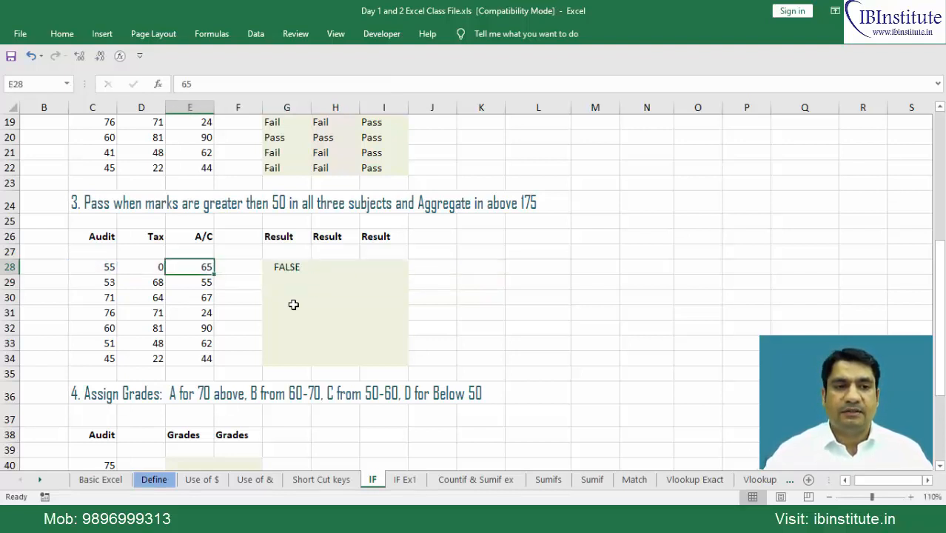
pyautogui.press('Left')
pyautogui.write('70')
pyautogui.press('Return')
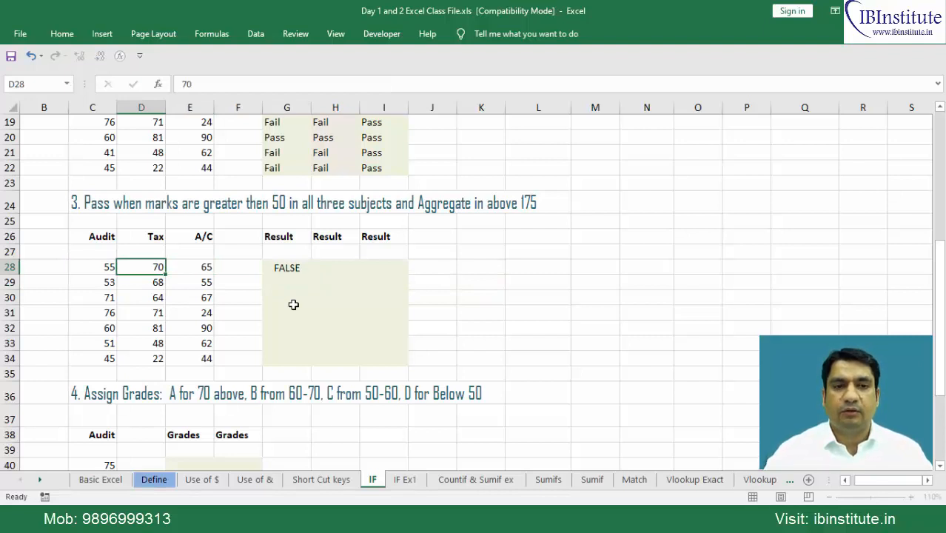
# Check the result in G28 against the marks in C28:E28 and their total
pyautogui.press('Up')
pyautogui.press('Right')
pyautogui.press('Right')
pyautogui.press('Right')
pyautogui.press('Left')
pyautogui.press('Left')
pyautogui.press('Left')
pyautogui.press('Left')
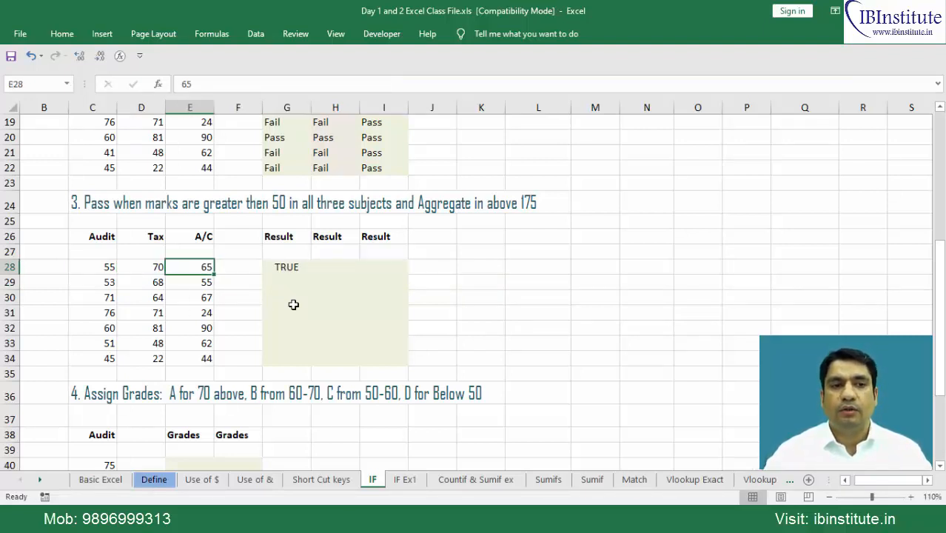
pyautogui.hotkey('shift', 'Right')
pyautogui.hotkey('shift', 'Right')
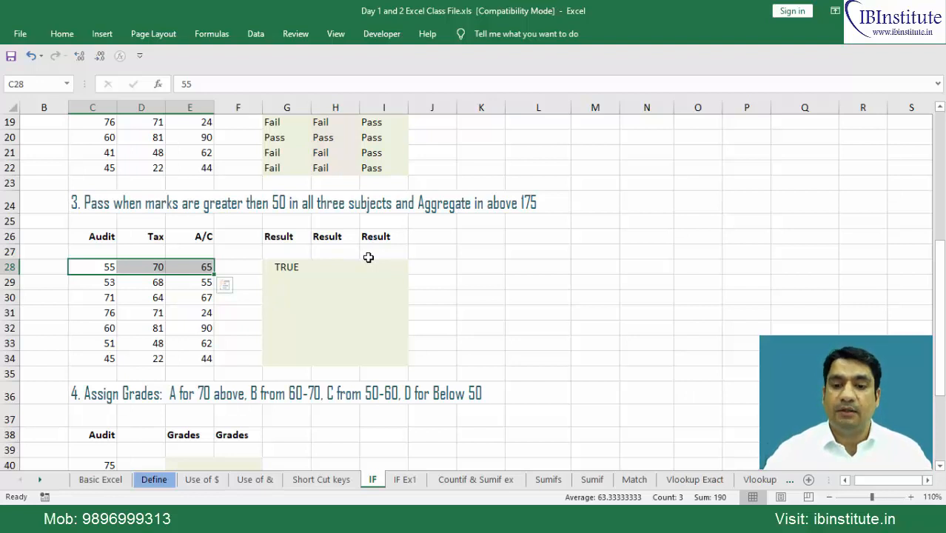
# Fill the AND formula from G28 down through G34
pyautogui.press('Right')
pyautogui.press('Right')
pyautogui.press('Right')
pyautogui.press('Right')
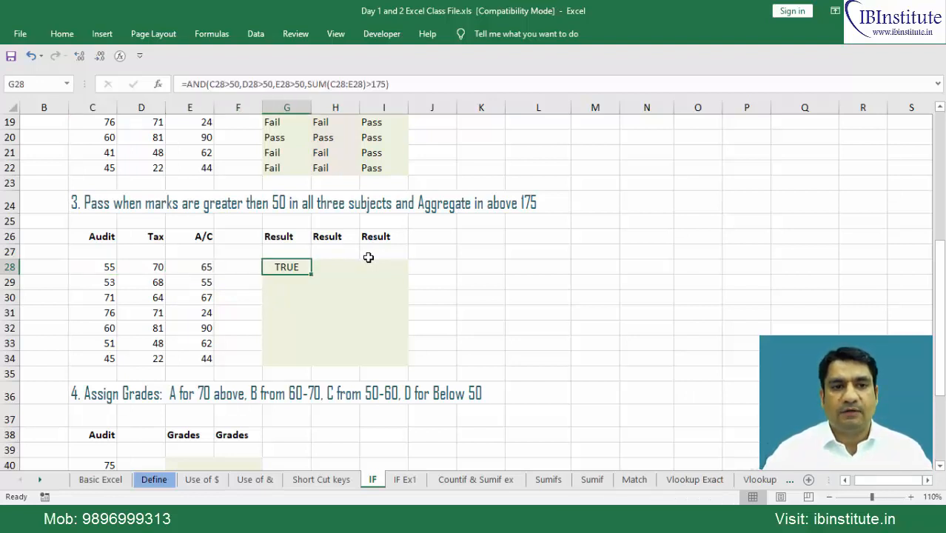
pyautogui.hotkey('shift', 'Down')
pyautogui.hotkey('shift', 'Down')
pyautogui.hotkey('shift', 'Down')
pyautogui.hotkey('shift', 'Down')
pyautogui.hotkey('shift', 'Down')
pyautogui.hotkey('shift', 'Down')
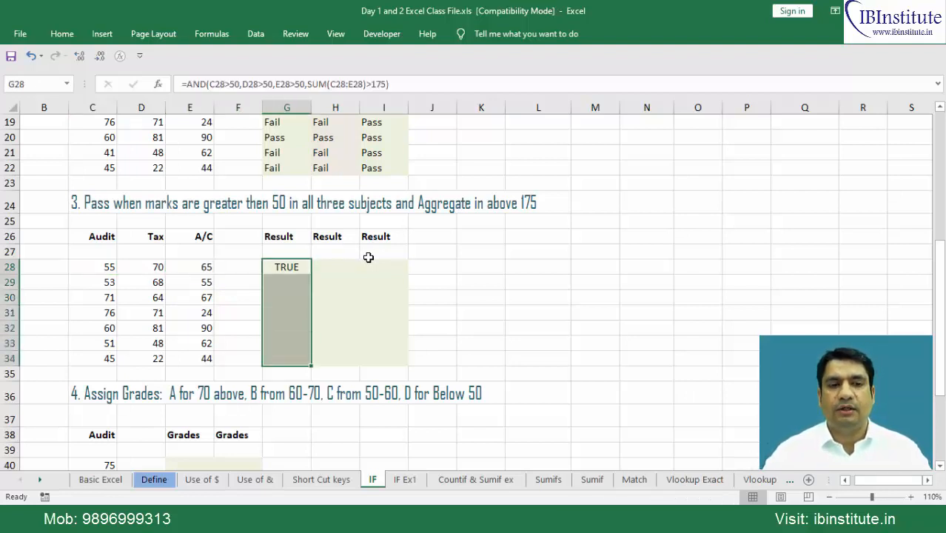
pyautogui.hotkey('ctrl', 'd')
# Examine the subject marks in C31:E31 against the formula result for that row
pyautogui.press('Down')
pyautogui.press('Down')
pyautogui.press('Down')
pyautogui.press('Left')
pyautogui.press('Left')
pyautogui.press('Left')
pyautogui.press('Left')
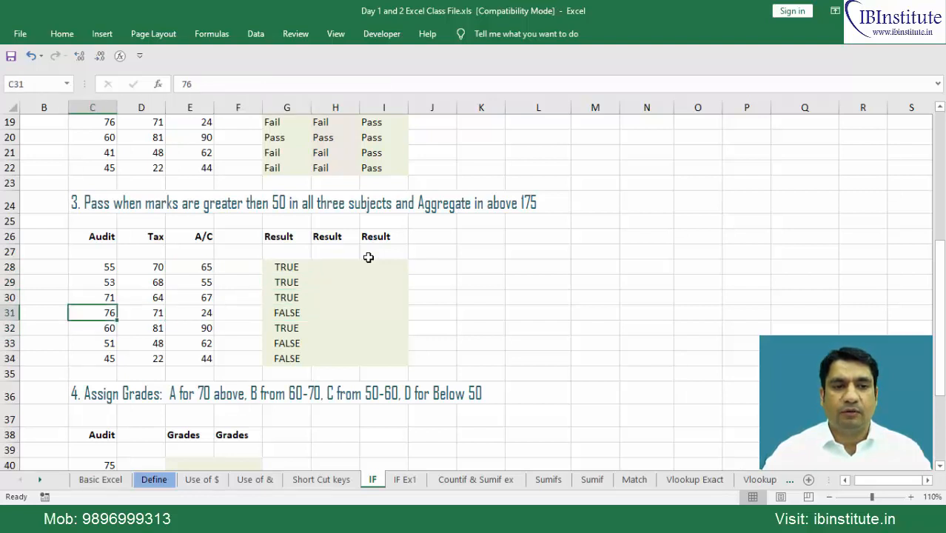
pyautogui.hotkey('shift', 'Right')
pyautogui.hotkey('shift', 'Right')
pyautogui.press('Right')
pyautogui.press('Right')
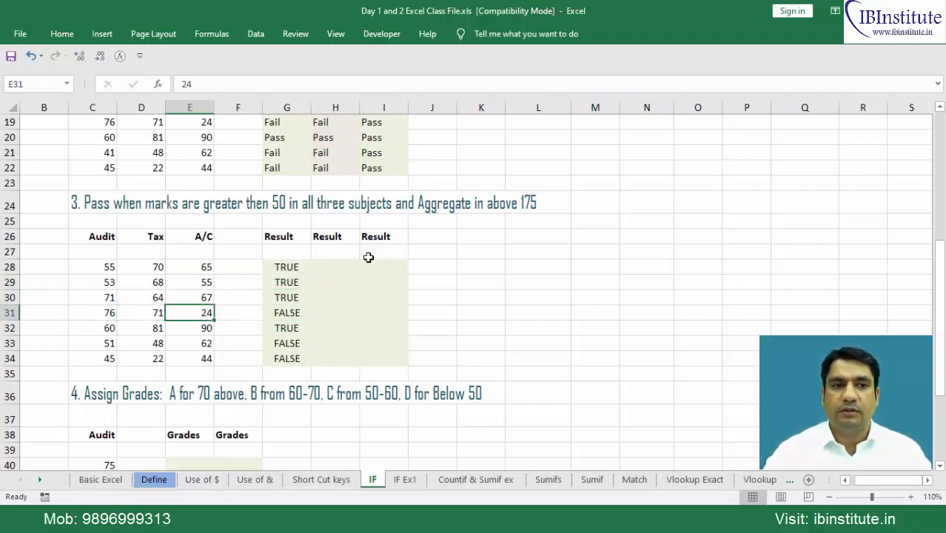
# Check the total of the marks in C31:E31 against the AND formula in G31
pyautogui.press('Left')
pyautogui.press('Left')
pyautogui.hotkey('shift', 'Right')
pyautogui.hotkey('shift', 'Right')
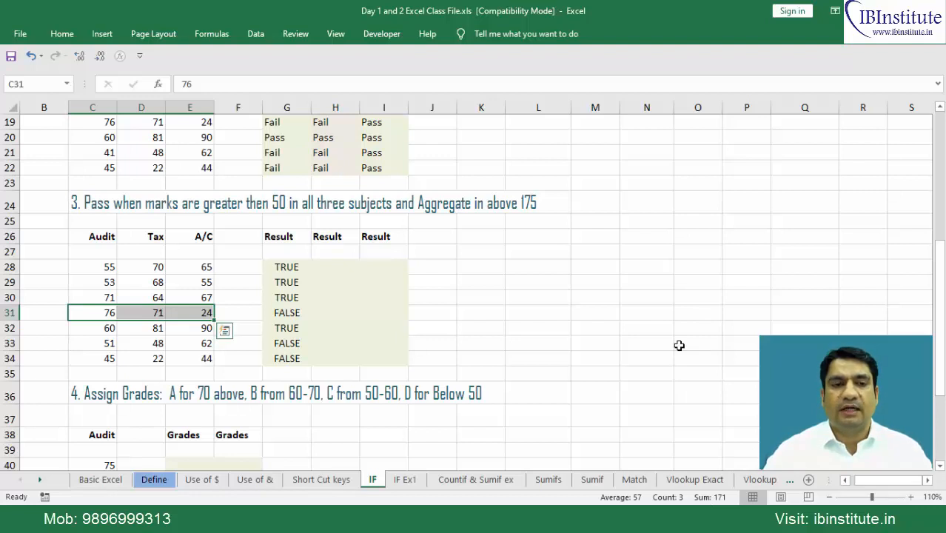
pyautogui.press('Right')
pyautogui.press('Right')
pyautogui.press('Right')
pyautogui.press('Right')
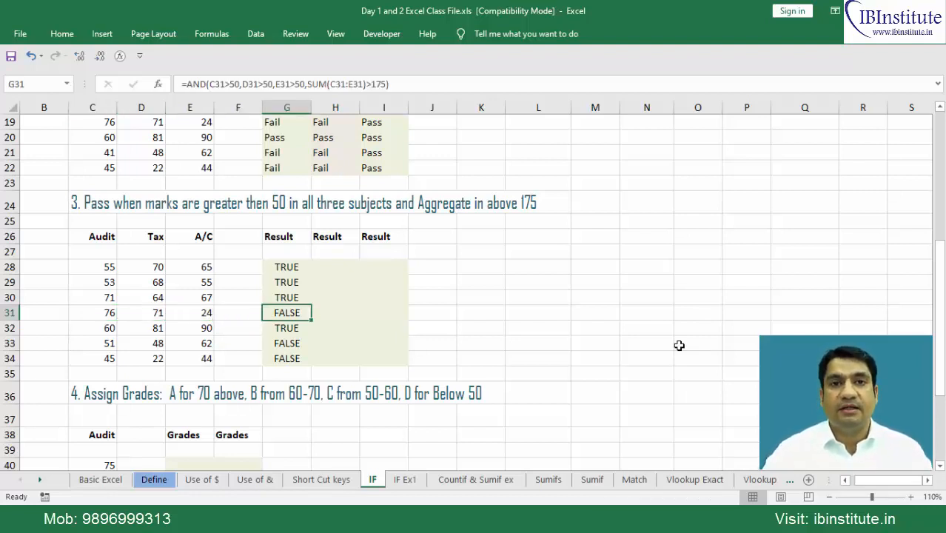
# Wrap the AND formula in G28 in an IF that returns "Pass" when true and "Fail" when false
pyautogui.hotkey('ctrl', 'Up')
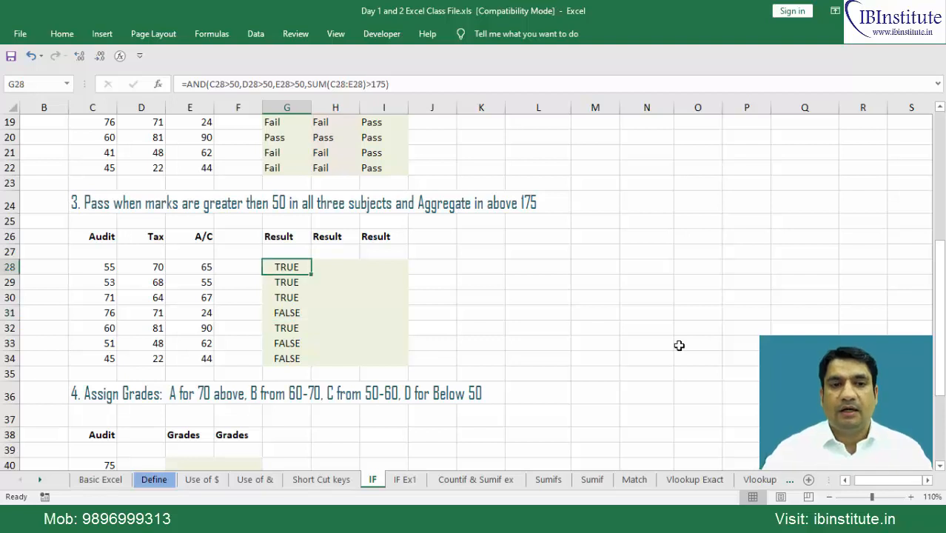
pyautogui.hotkey('ctrl', 'shift', 'Down')
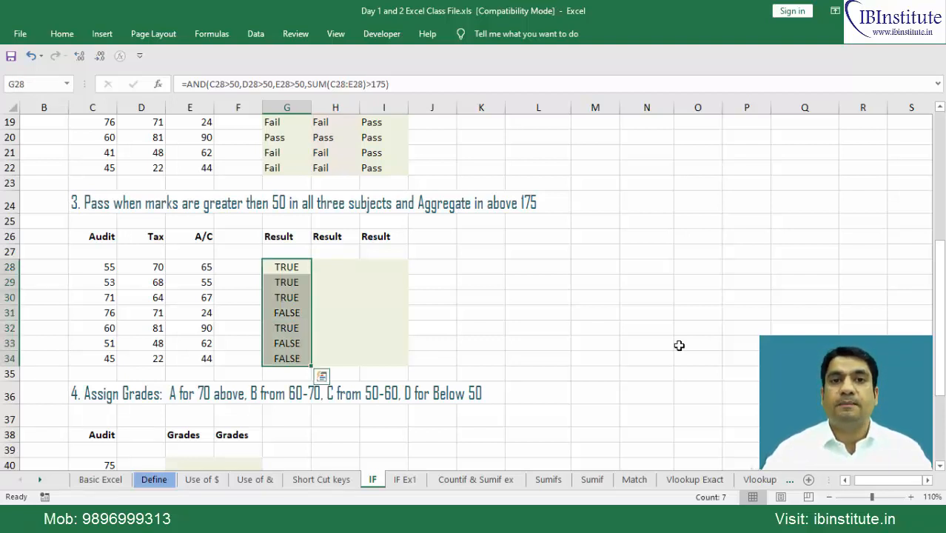
pyautogui.hotkey('ctrl', 'shift', 'Up')
pyautogui.press('F2')
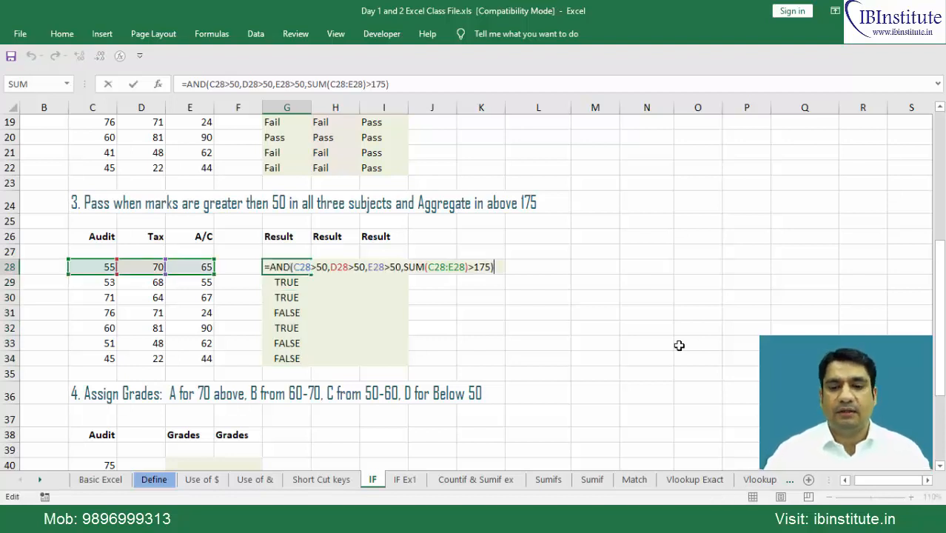
pyautogui.press('Home')
pyautogui.press('Right')
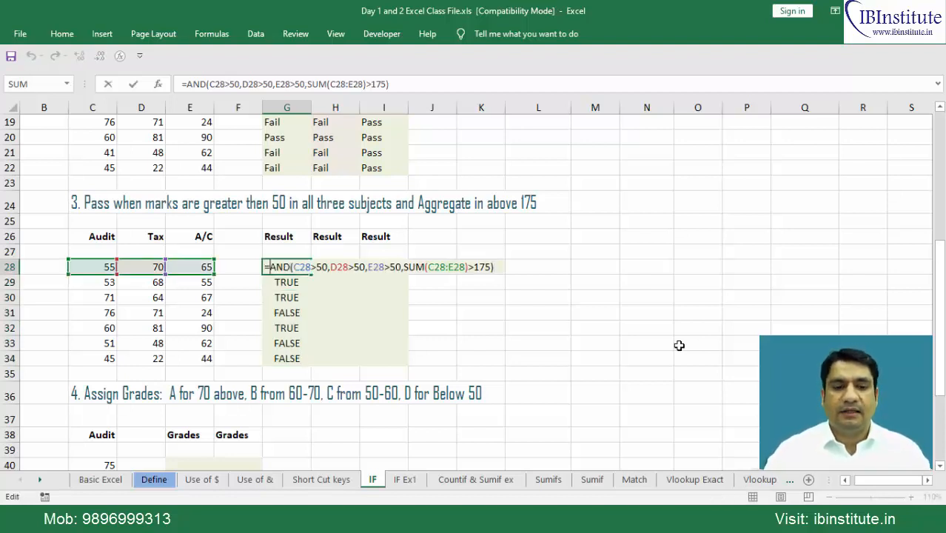
pyautogui.write('IF(')
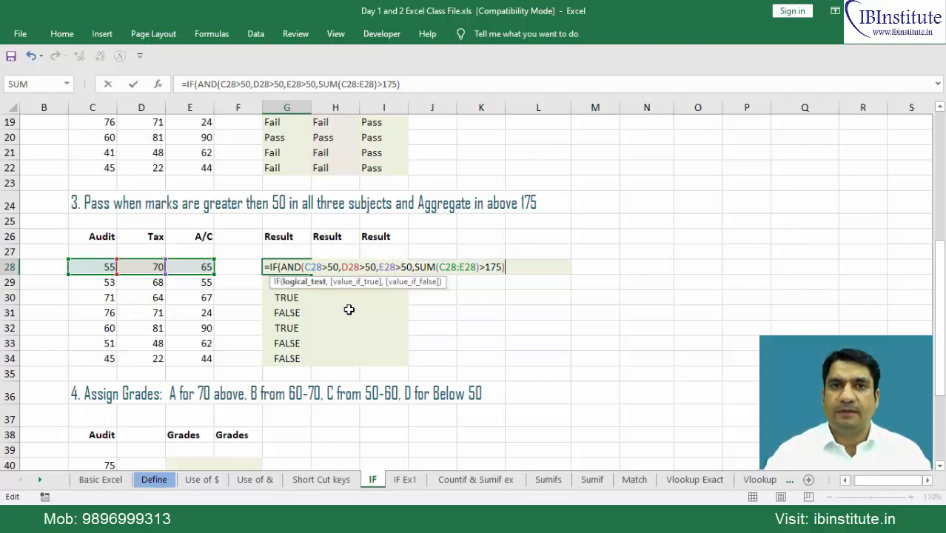
pyautogui.write(',')
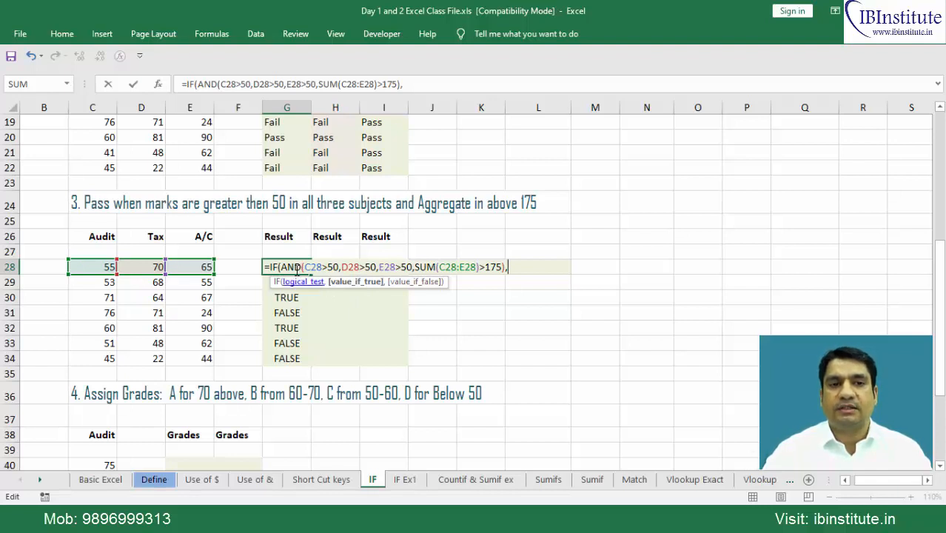
pyautogui.write('"Pas')
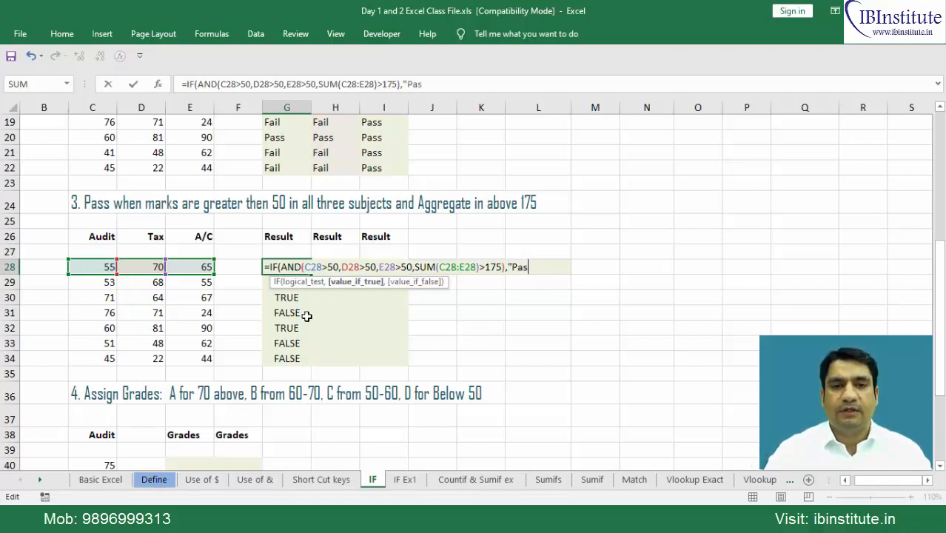
pyautogui.write('s",')
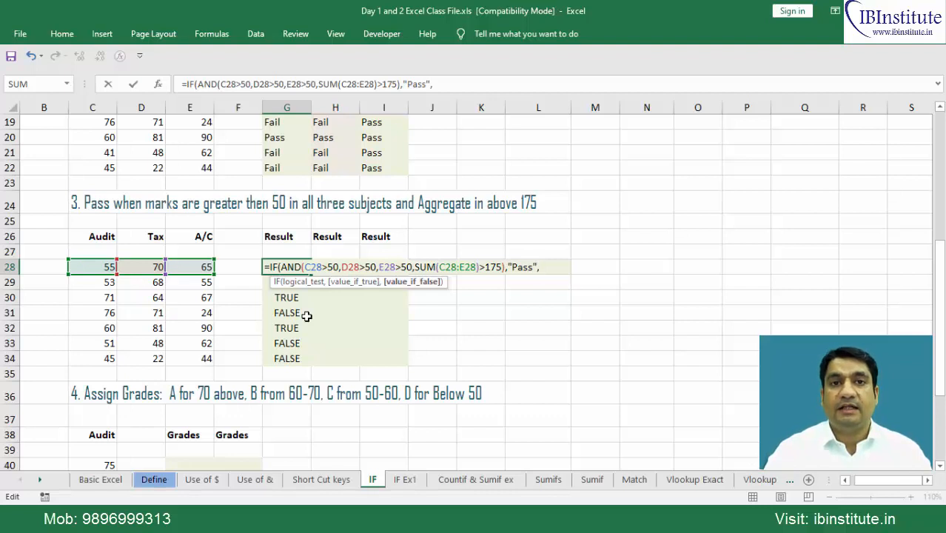
pyautogui.write('"Fail")')
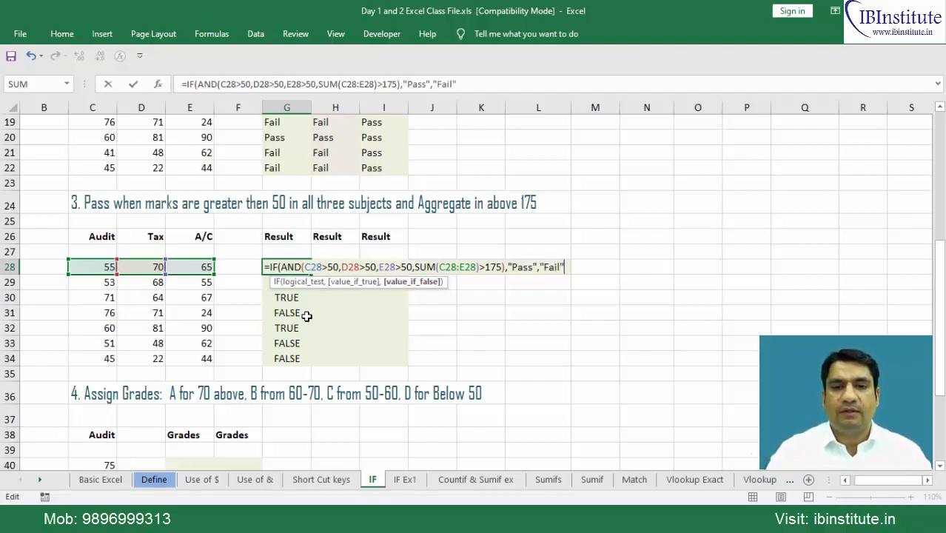
pyautogui.press('Return')
# Fill the IF formula from G28 down through G34 and check the copy in G31
pyautogui.press('Up')
pyautogui.hotkey('ctrl', 'shift', 'Down')
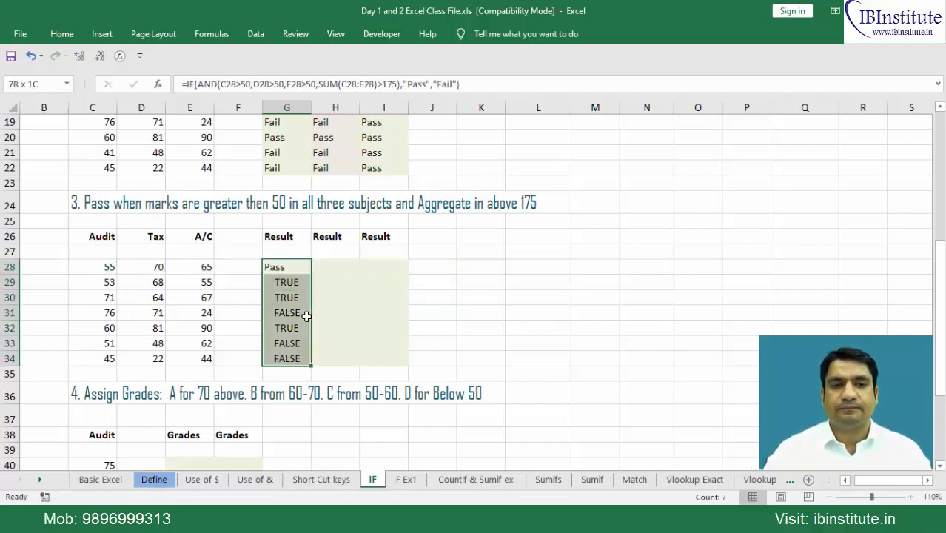
pyautogui.hotkey('ctrl', 'd')
pyautogui.press('Down')
pyautogui.press('Down')
pyautogui.press('Down')
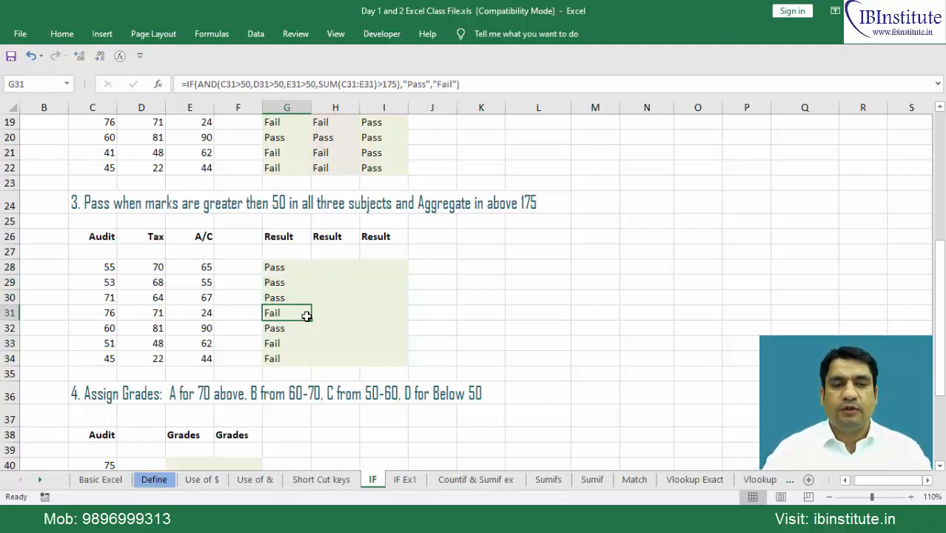
# Step through the G28 formula with Evaluate Formula until its final result, and close the evaluation
pyautogui.press('Up')
pyautogui.press('Up')
pyautogui.press('Up')
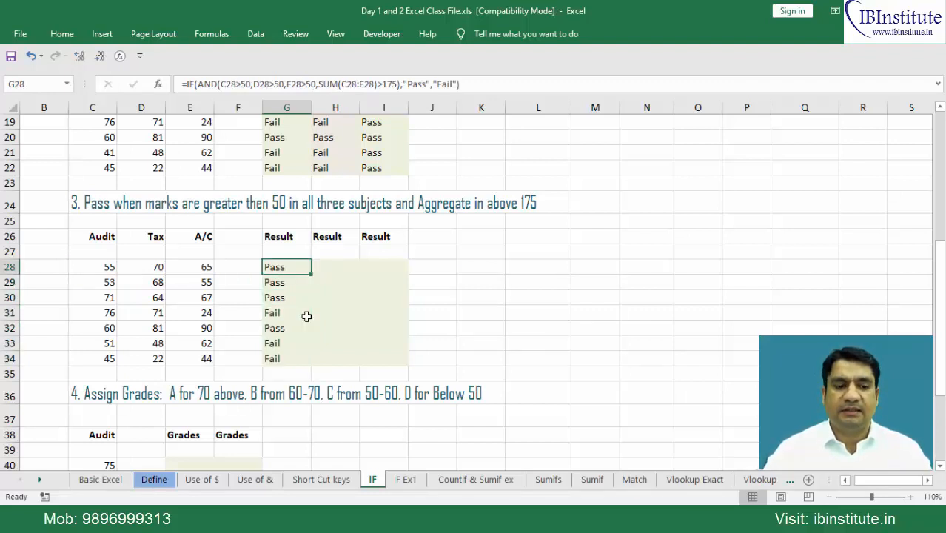
pyautogui.press('alt')
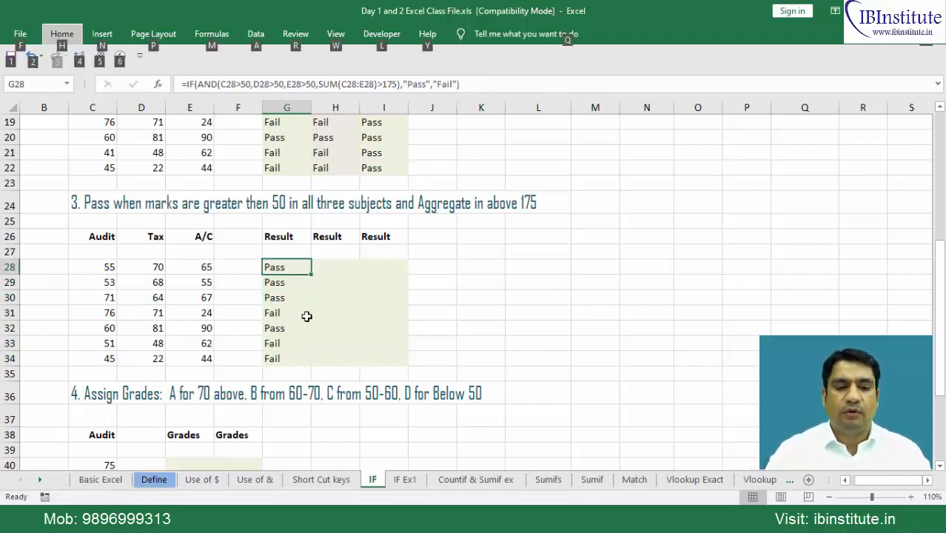
pyautogui.press('m')
pyautogui.press('v')
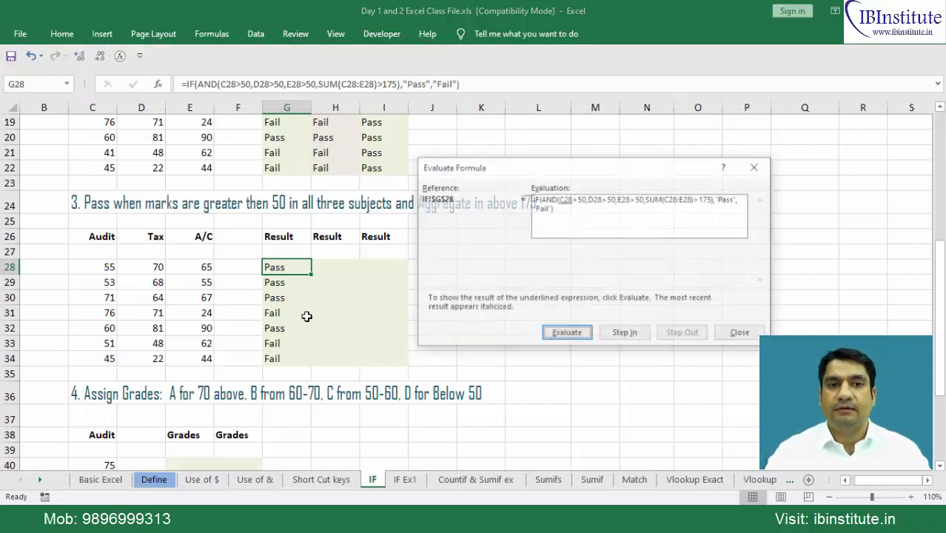
pyautogui.press('Return')
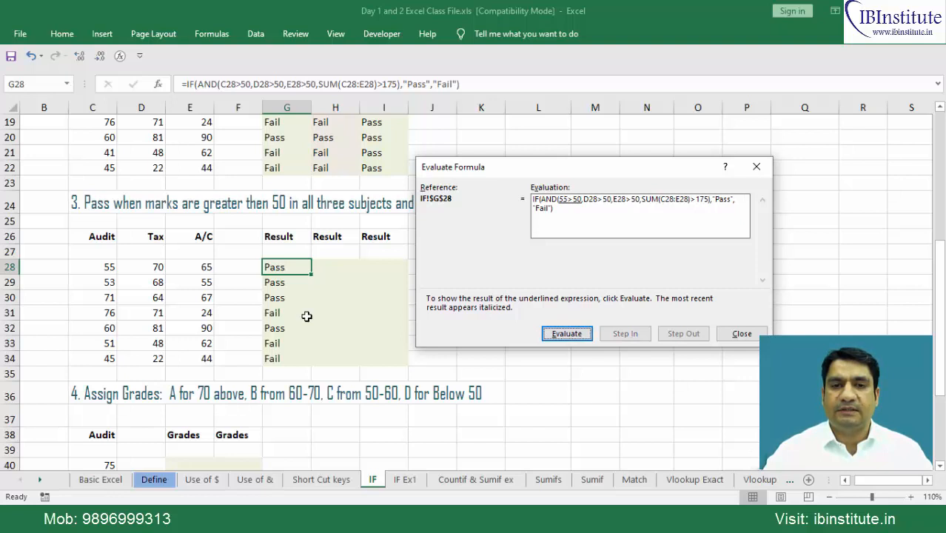
pyautogui.press('Return')
pyautogui.press('Return')
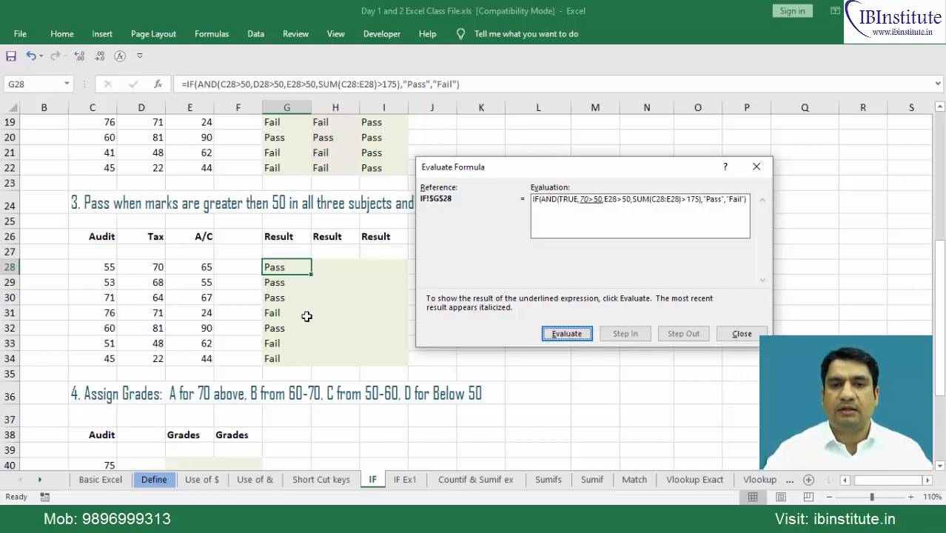
pyautogui.press('Return')
pyautogui.press('Return')
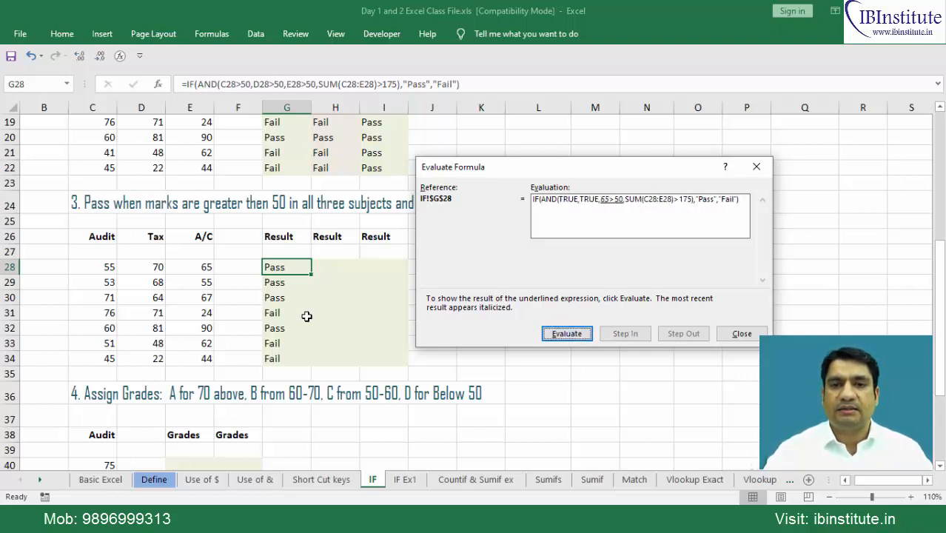
pyautogui.press('Return')
pyautogui.press('Return')
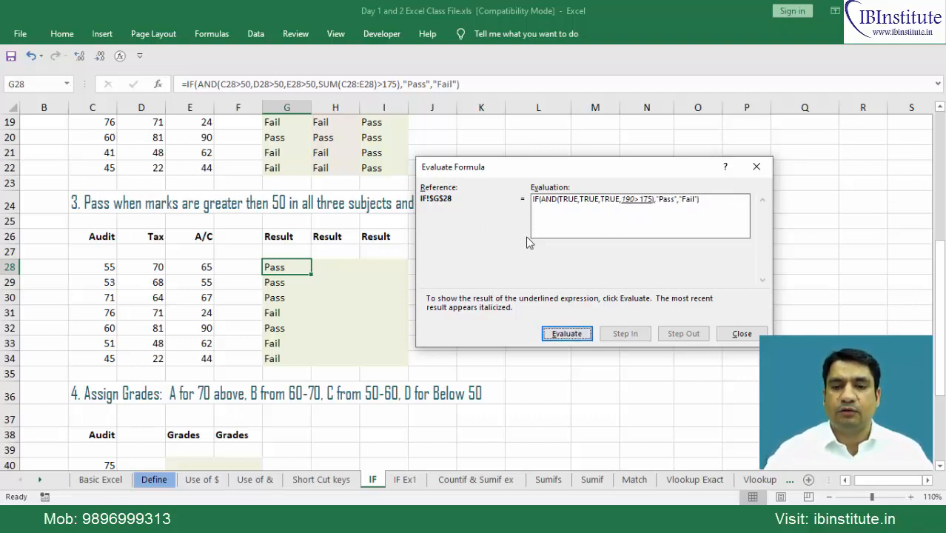
pyautogui.press('Return')
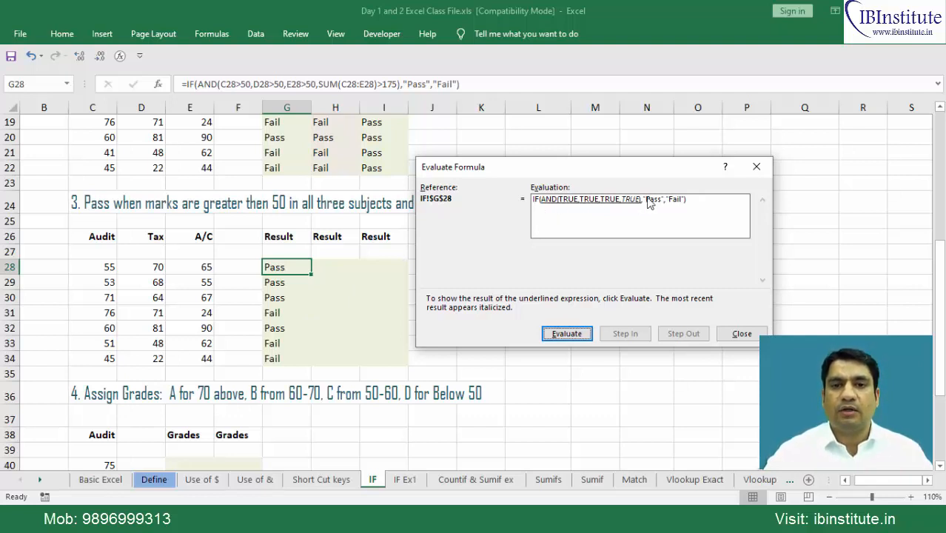
pyautogui.press('Return')
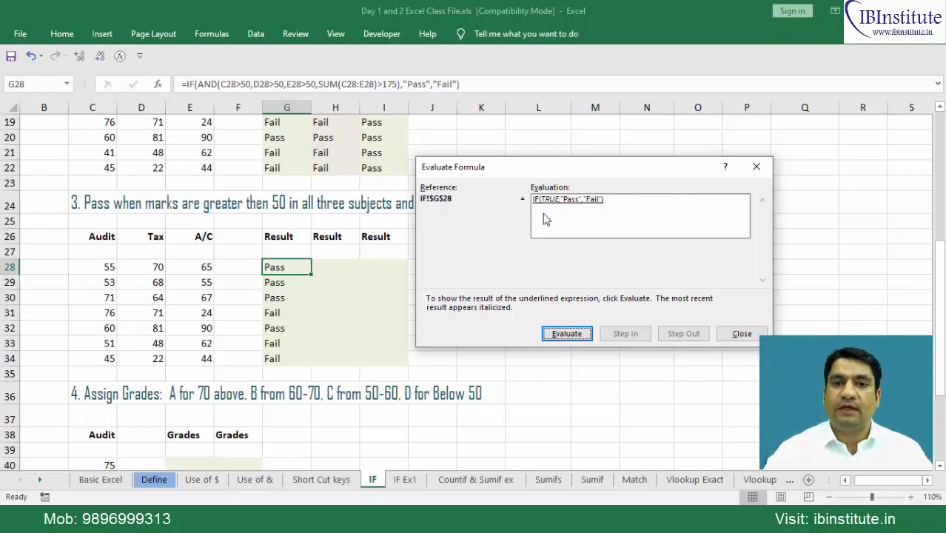
pyautogui.press('Return')
pyautogui.press('Escape')
# Evaluate the G31 formula one part at a time through to its final result, and close the evaluation
pyautogui.press('Down')
pyautogui.press('Down')
pyautogui.press('Down')
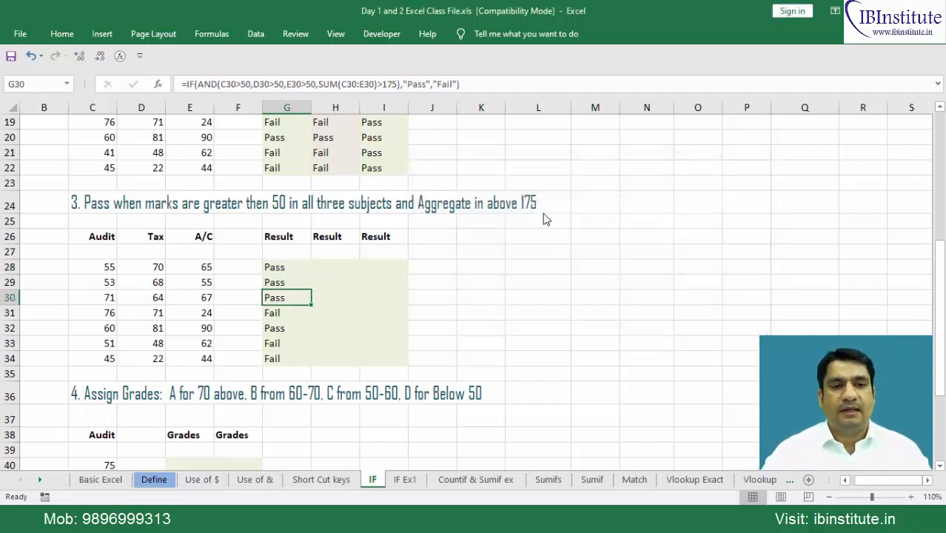
pyautogui.hotkey('alt', 'm')
pyautogui.press('v')
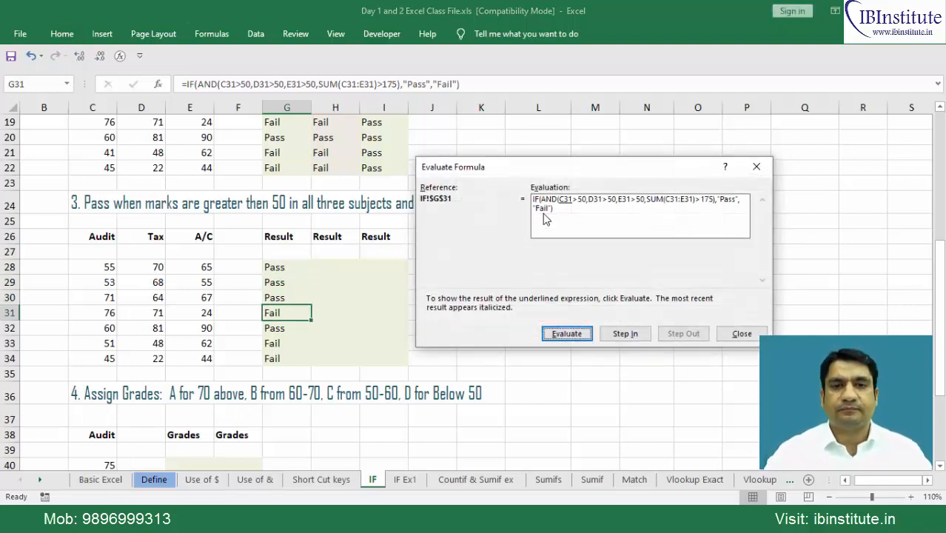
pyautogui.press('Return')
pyautogui.press('Return')
pyautogui.press('Return')
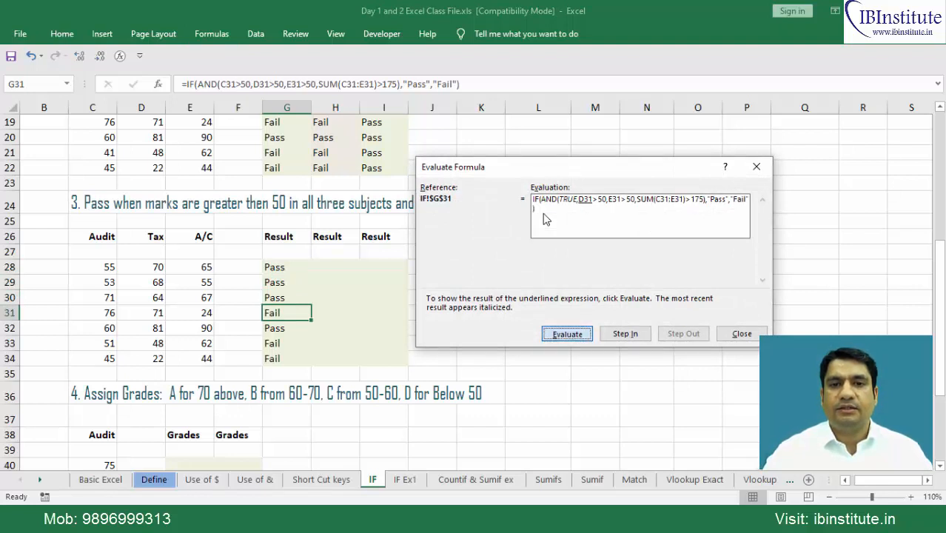
pyautogui.press('Return')
pyautogui.press('Return')
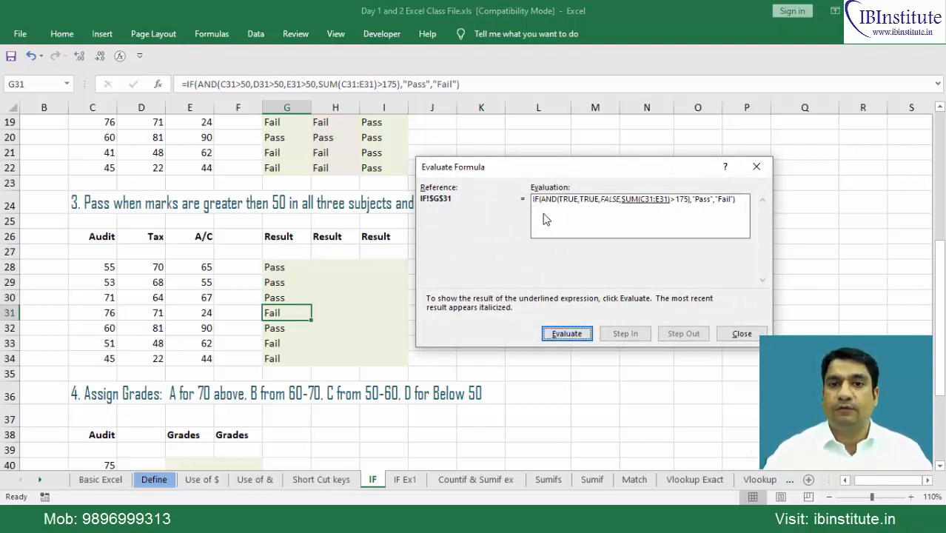
pyautogui.press('Return')
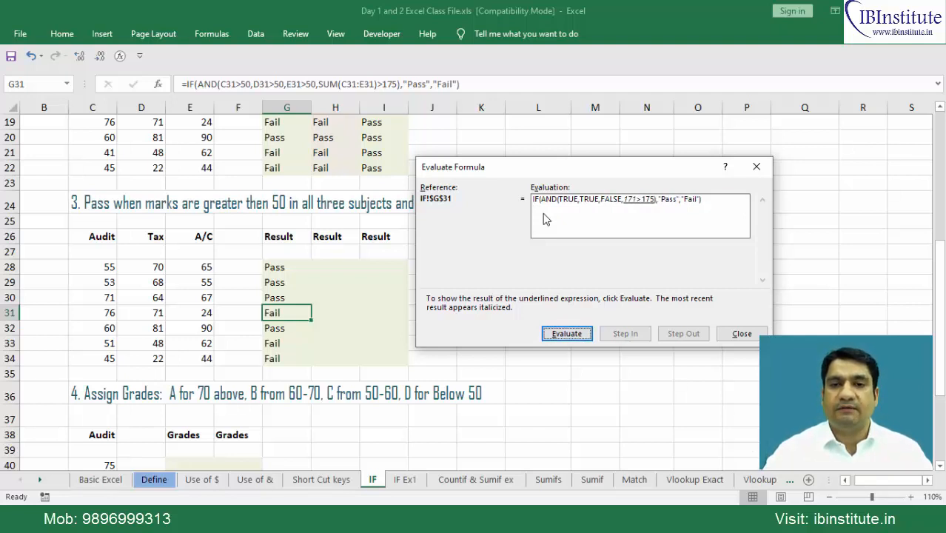
pyautogui.press('Return')
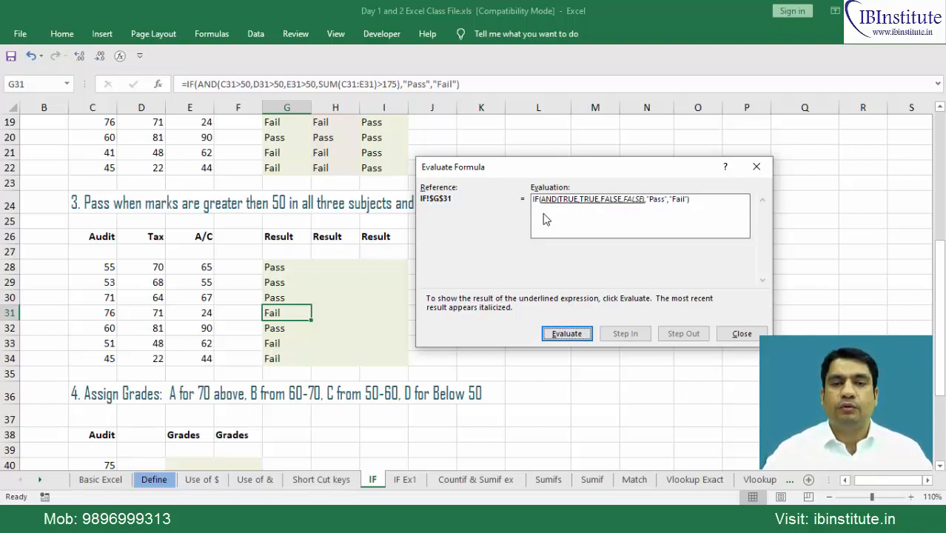
pyautogui.press('Return')
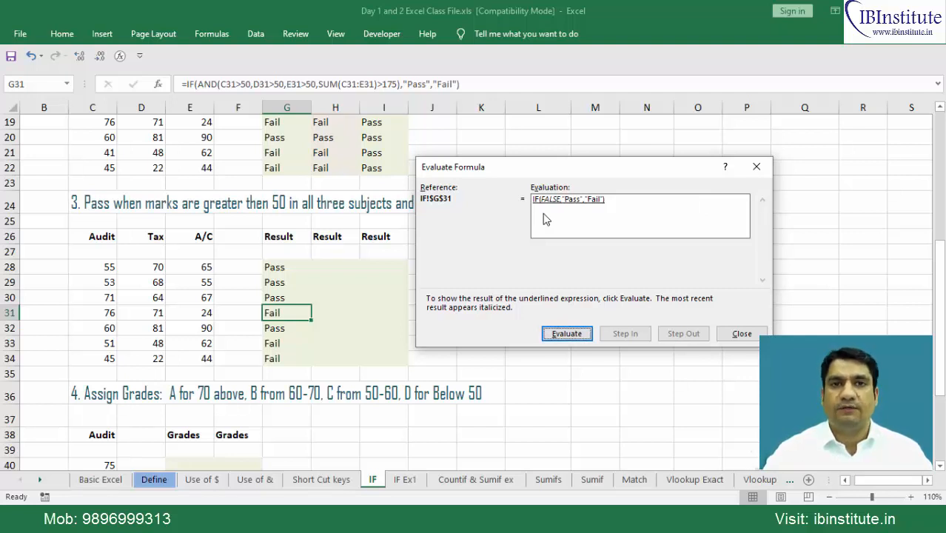
pyautogui.press('Return')
pyautogui.press('Escape')
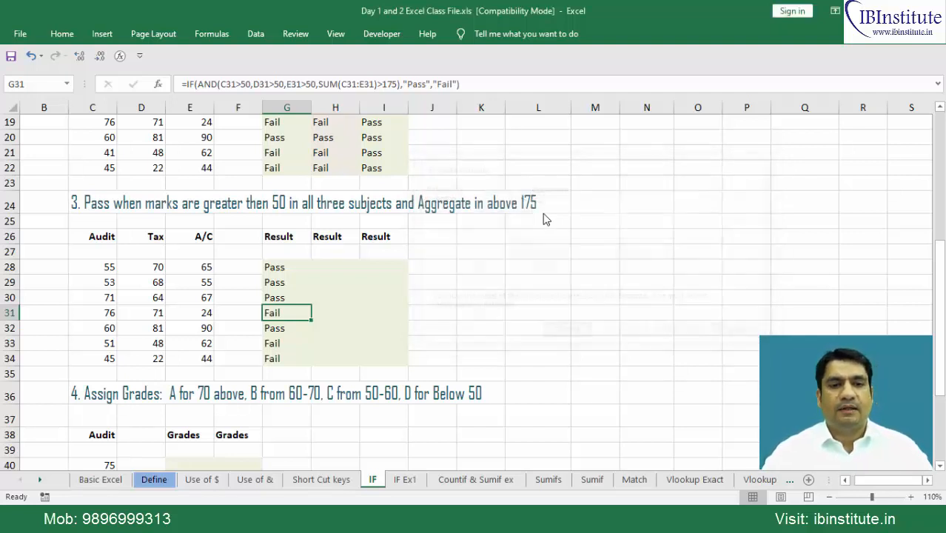
# Review the results in G28:G34 and select H28, the first cell of the second Result column
pyautogui.press('Up')
pyautogui.press('Up')
pyautogui.press('Up')
pyautogui.hotkey('ctrl', 'shift', 'Down')
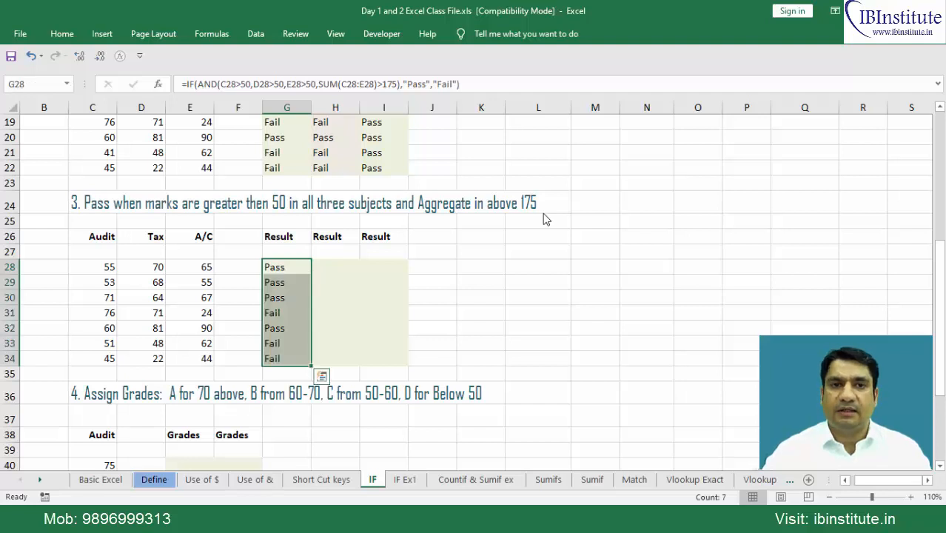
pyautogui.press('Right')
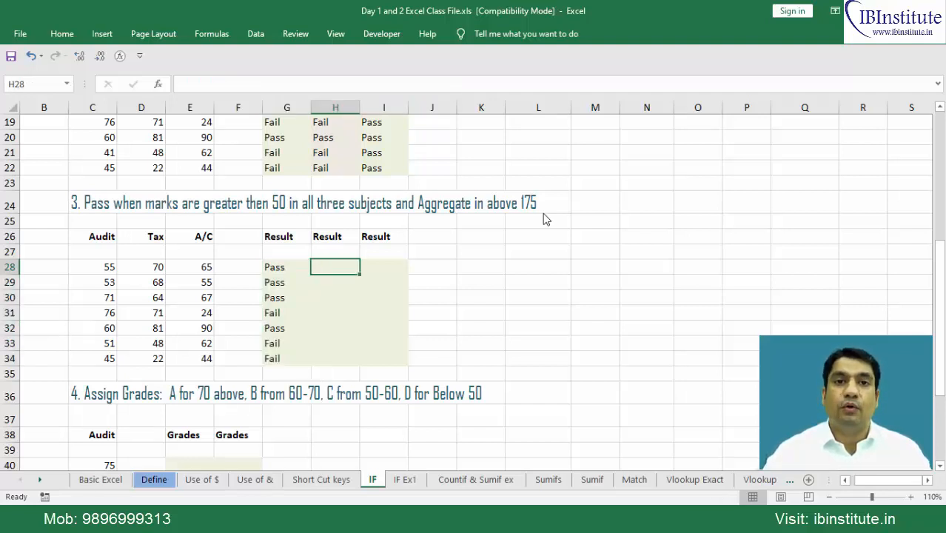
pyautogui.press('Left')
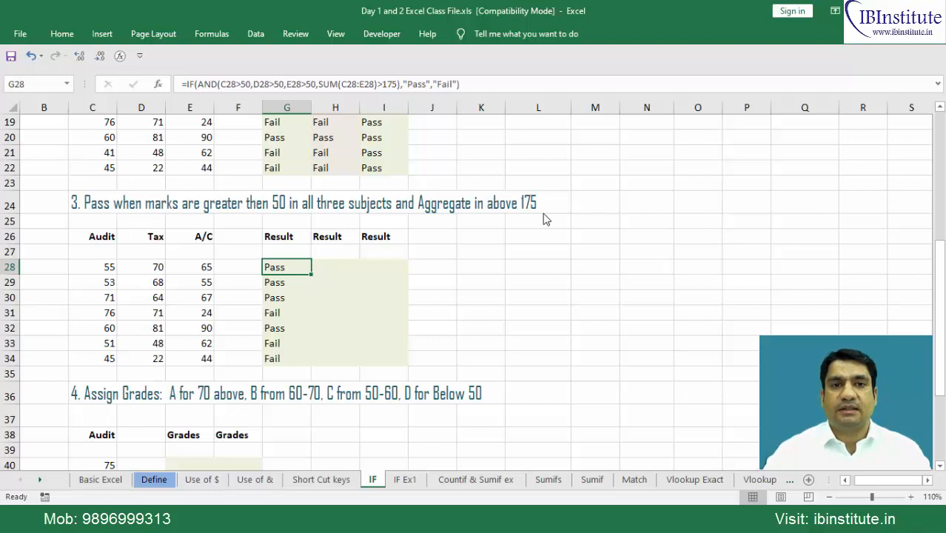
pyautogui.press('Right')
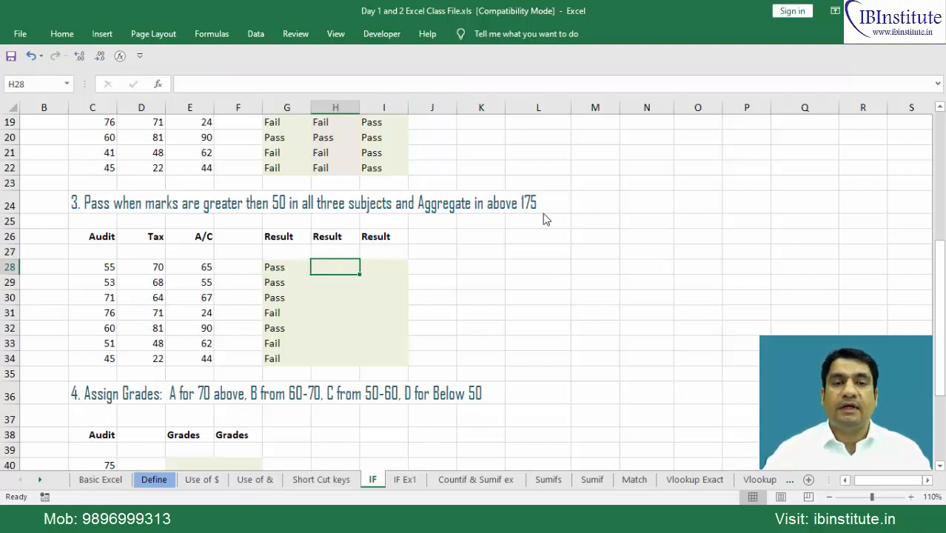